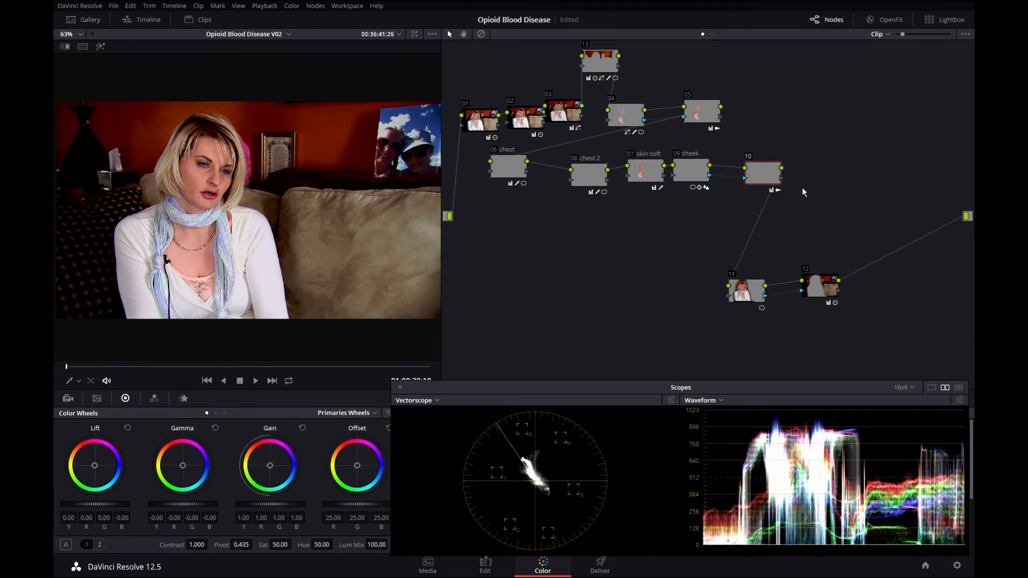
Compare the grade against bypass, widening and zooming the viewer onto the woman's face and toggling node 10.
key(shift+d)
scroll(323, 233, up, 3)
drag(442, 250, 500, 255)
key(shift+d)
scroll(419, 243, up, 3)
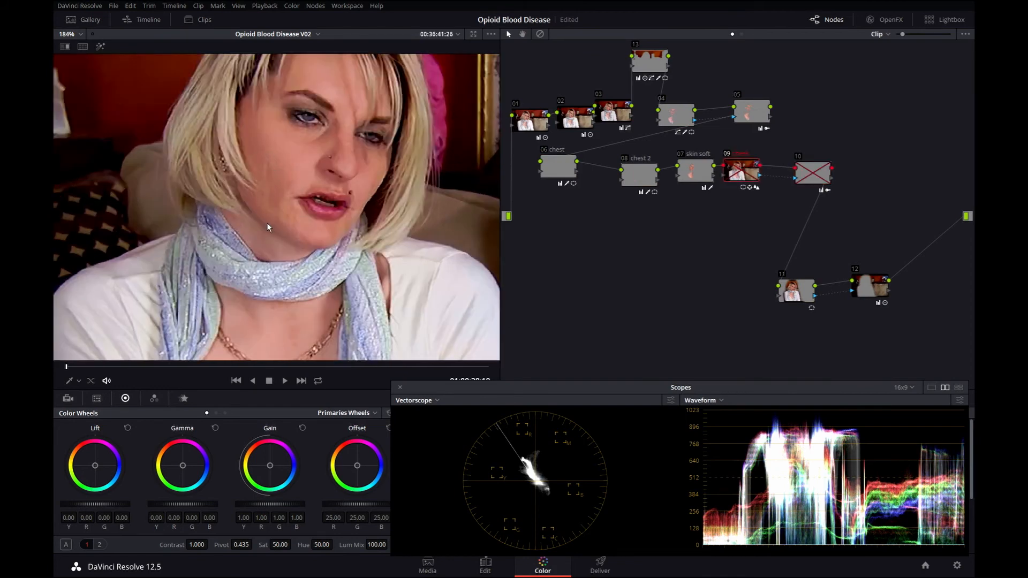
key(ctrl+d)
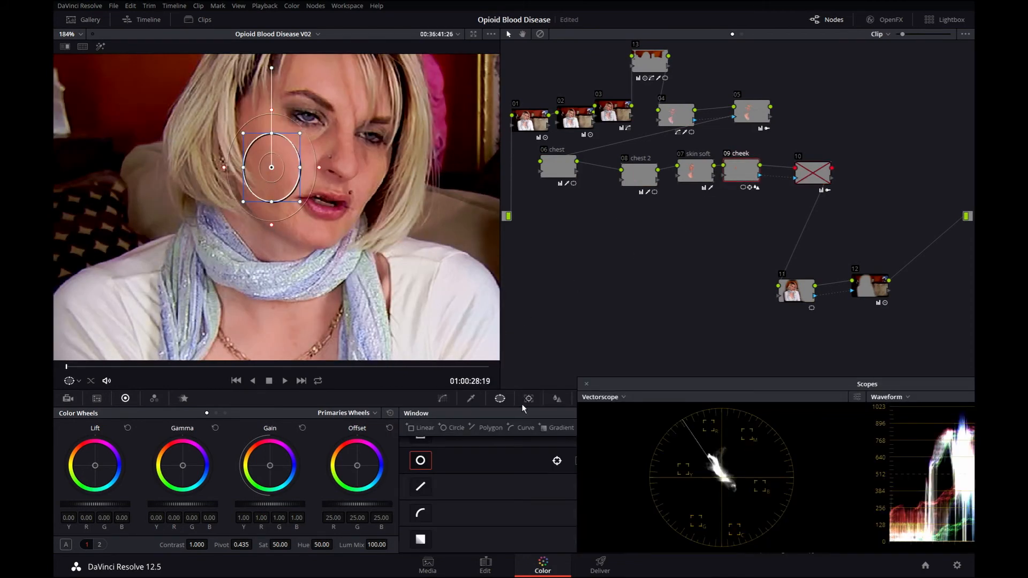
Open the tracker for the cheek node's circular window and return the playhead to the clip start.
click(523, 403)
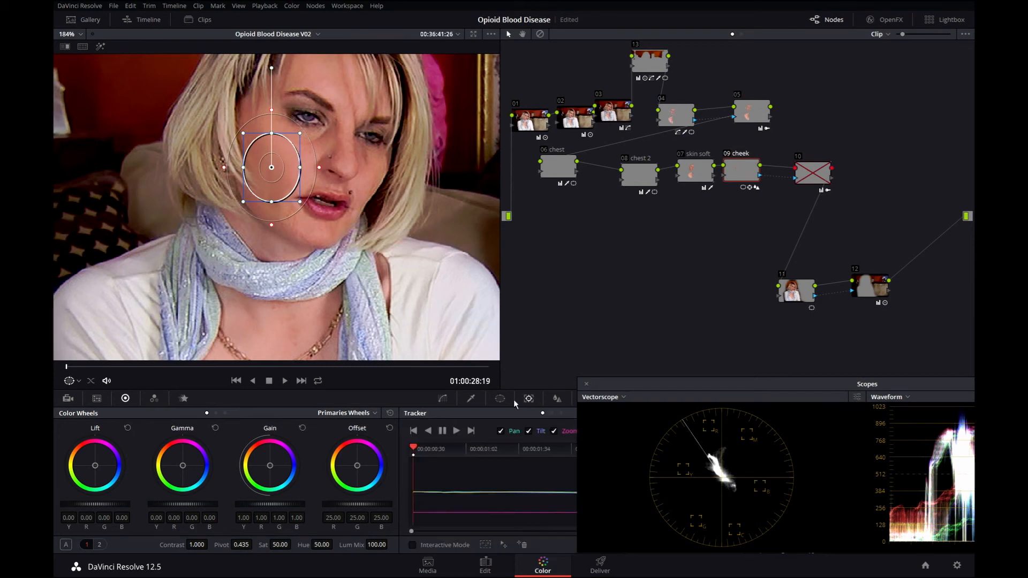
click(211, 368)
drag(211, 373, 65, 368)
Hide the window overlay in the viewer and zoom in closer on the face.
click(239, 6)
mouse_move(267, 119)
click(415, 142)
scroll(370, 168, up, 1)
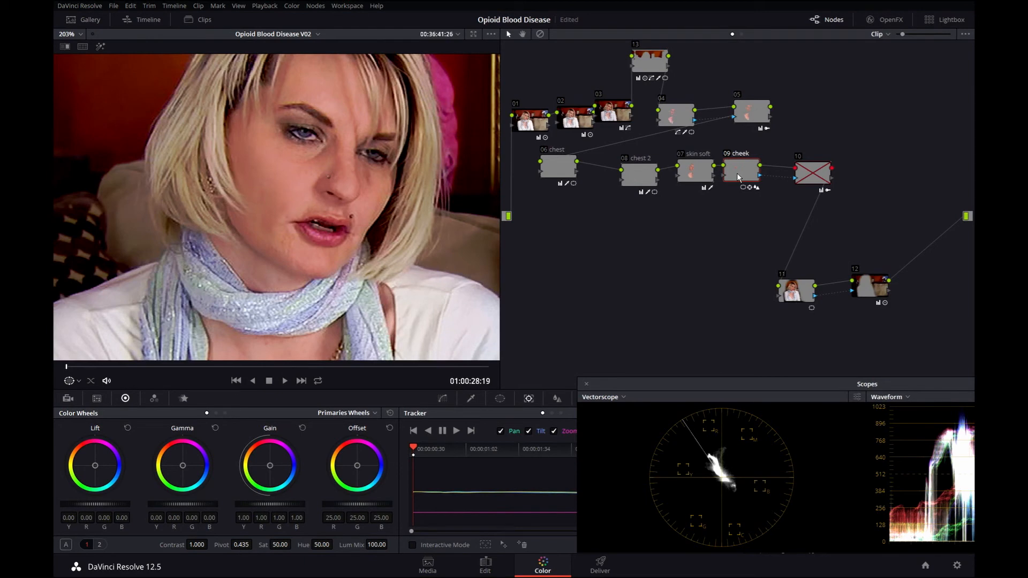
Turn on highlight mode to view the cheek node's keyed area.
click(101, 47)
click(101, 47)
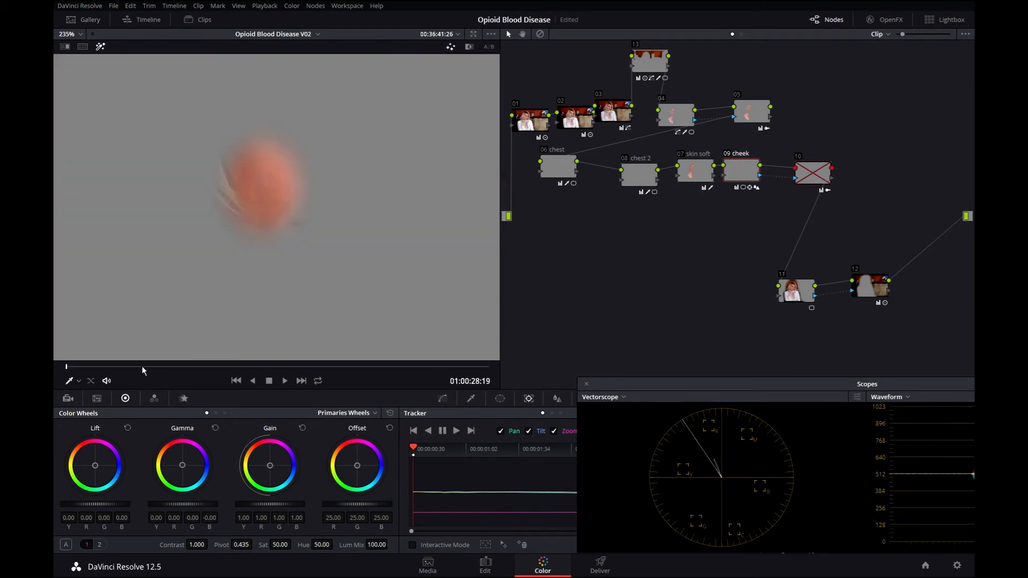
drag(70, 371, 62, 348)
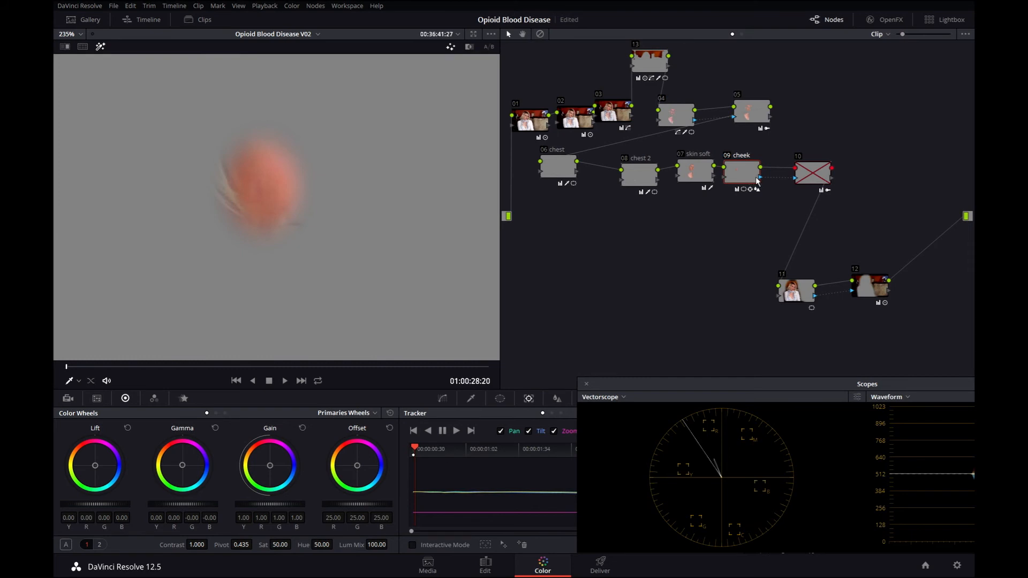
Select node 10 and inspect its key, toggling highlight mode on and off.
click(814, 180)
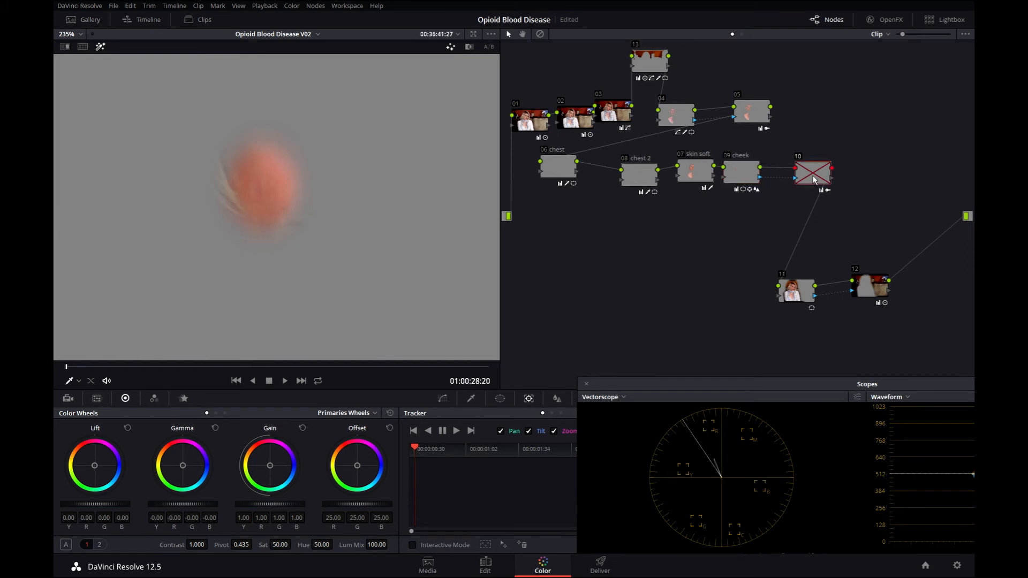
key(shift+h)
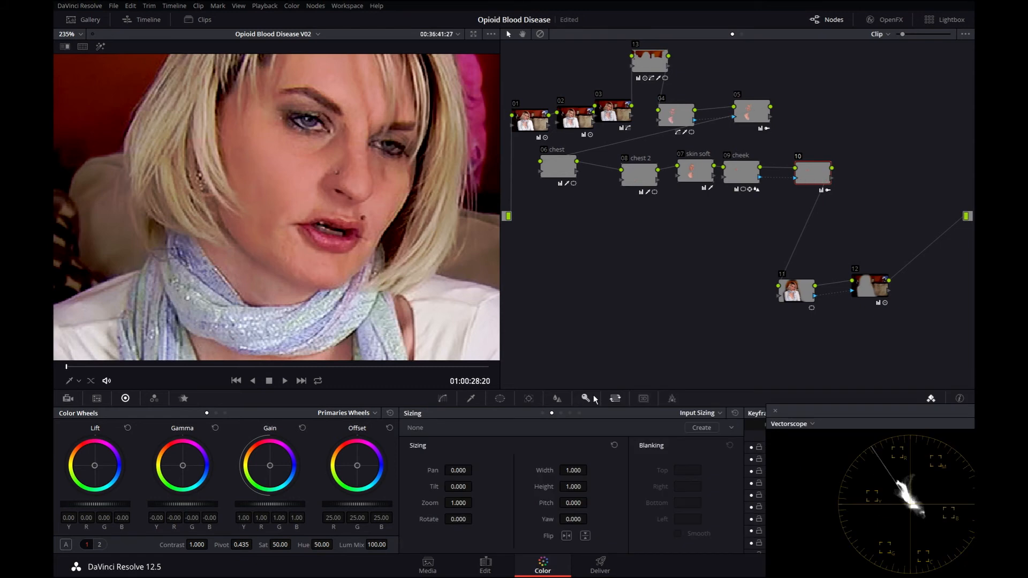
click(588, 398)
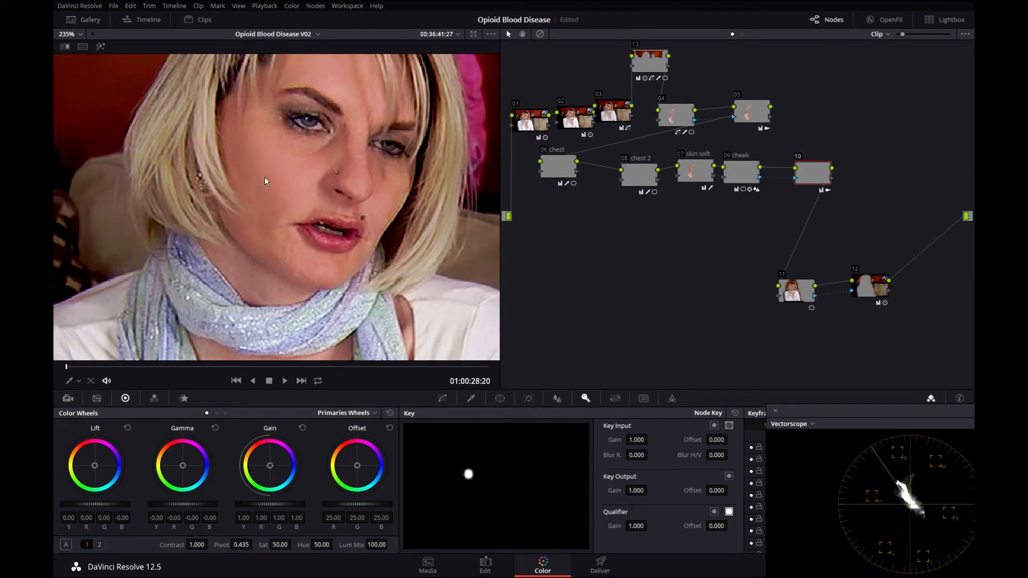
key(shift+h)
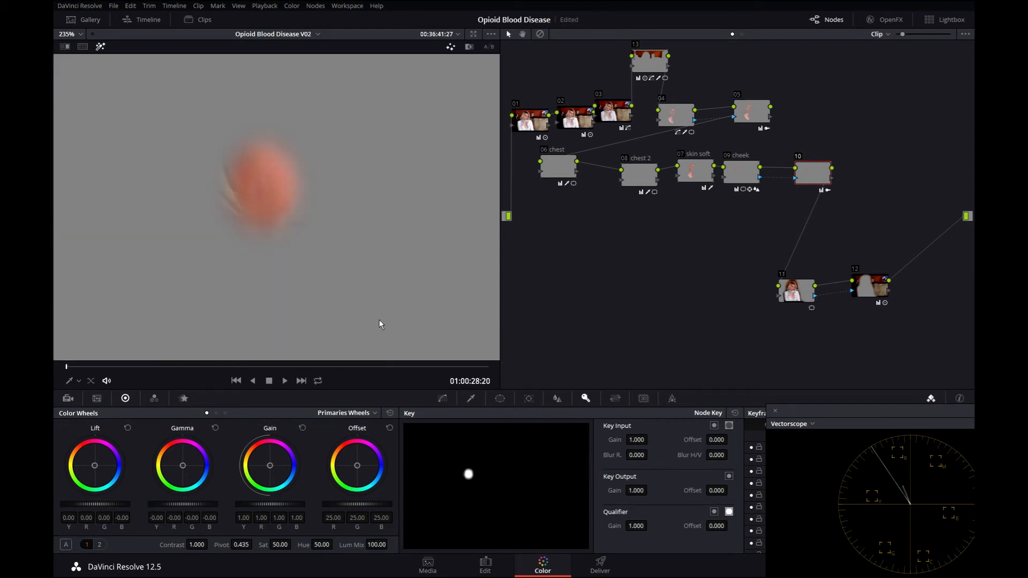
key(shift+h)
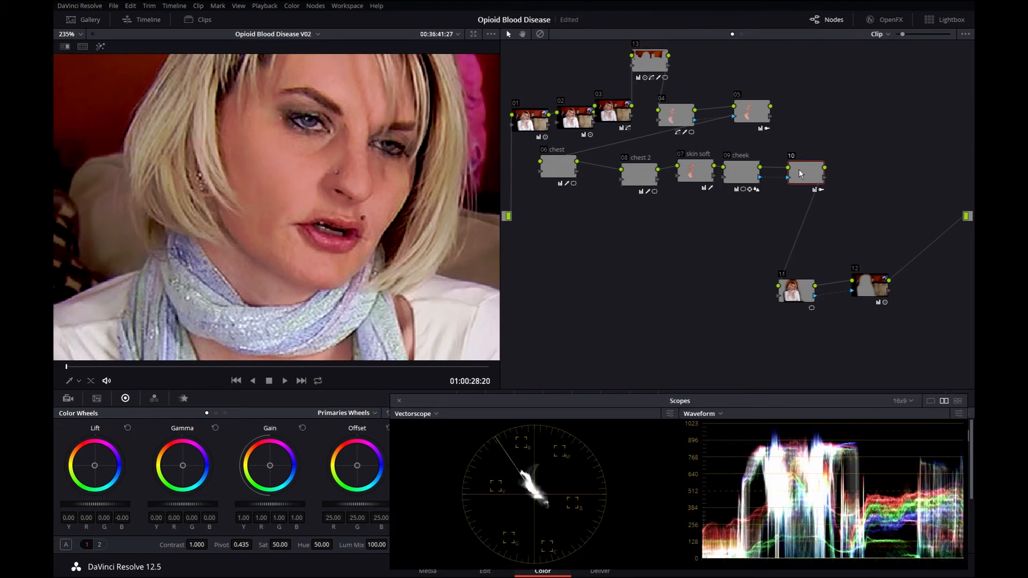
Apply the BCC Film Grain OpenFX effect from the library to node 10.
click(893, 20)
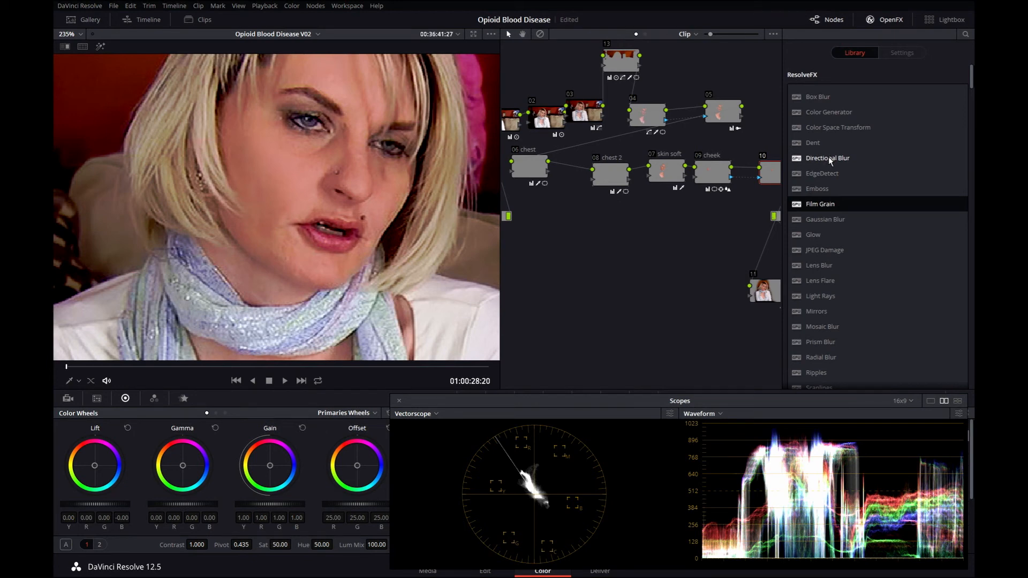
drag(969, 79, 963, 105)
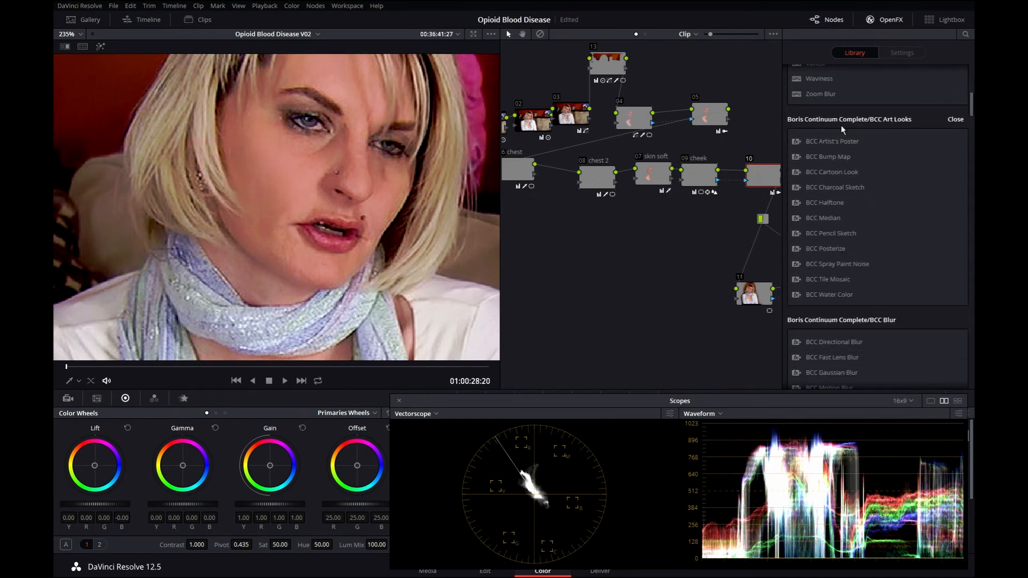
scroll(800, 271, down, 10)
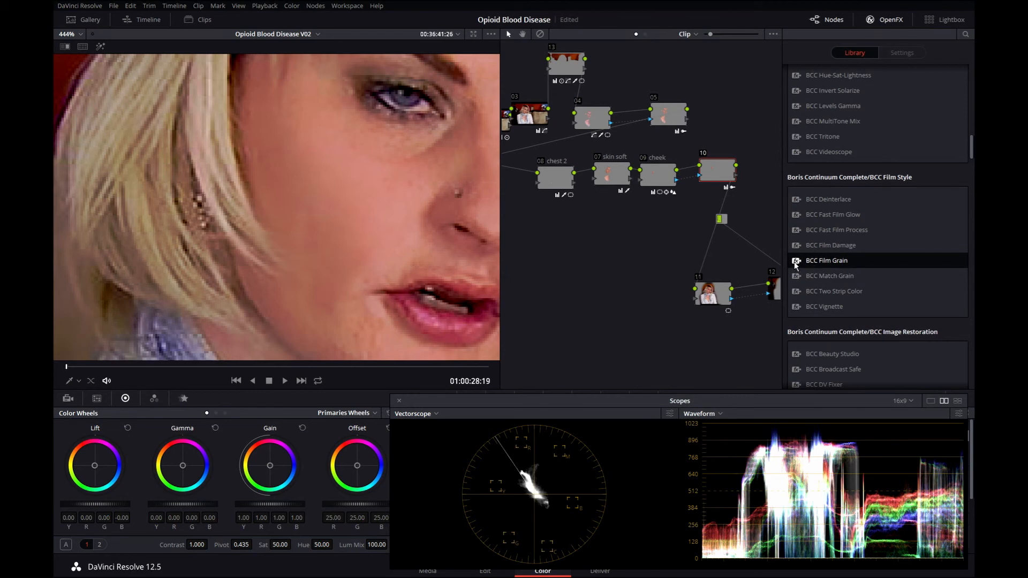
drag(796, 264, 718, 171)
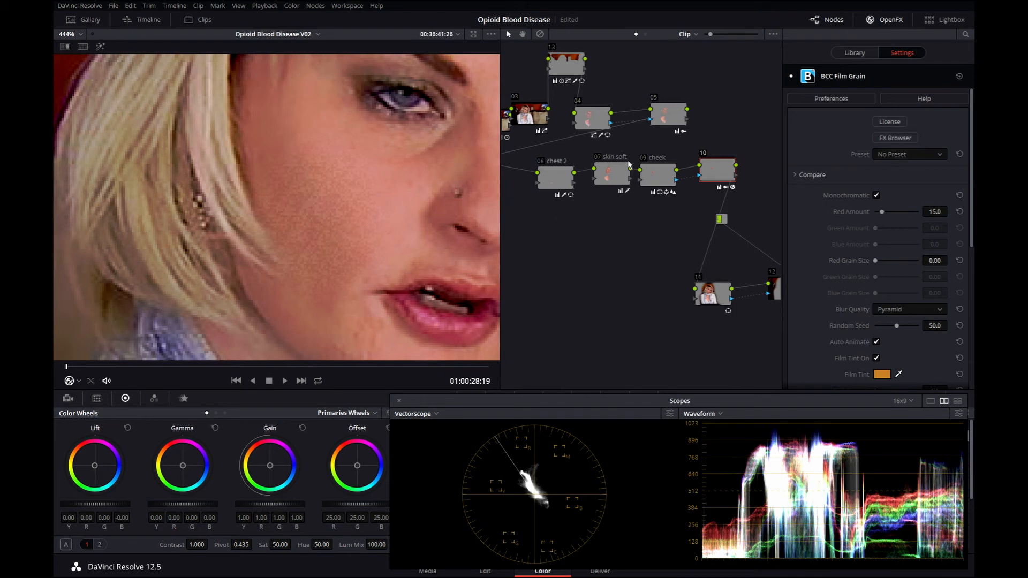
Save the project and compare node 10's grain effect on and off during playback.
key(shift+h)
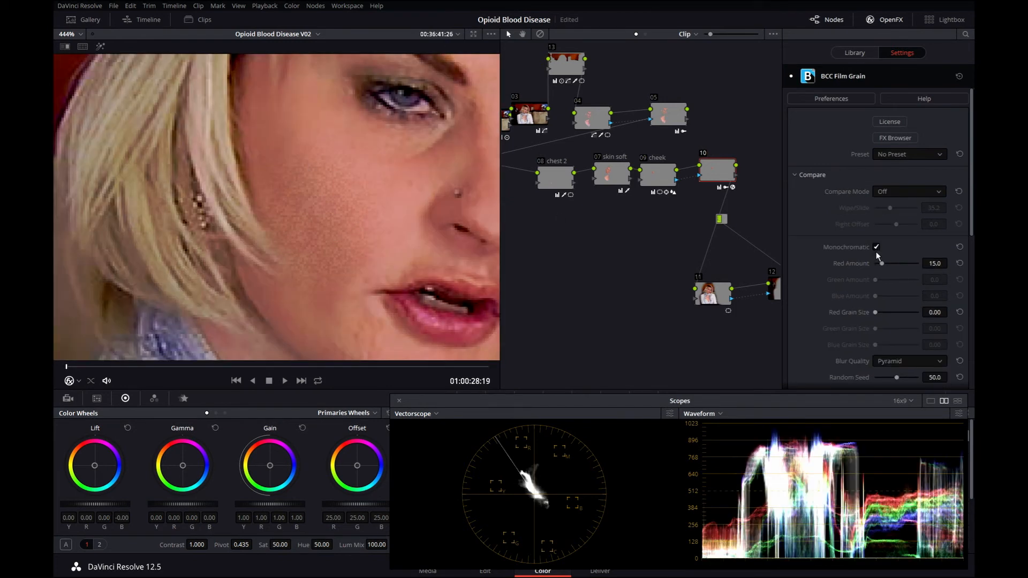
key(ctrl+s)
key(ctrl+d)
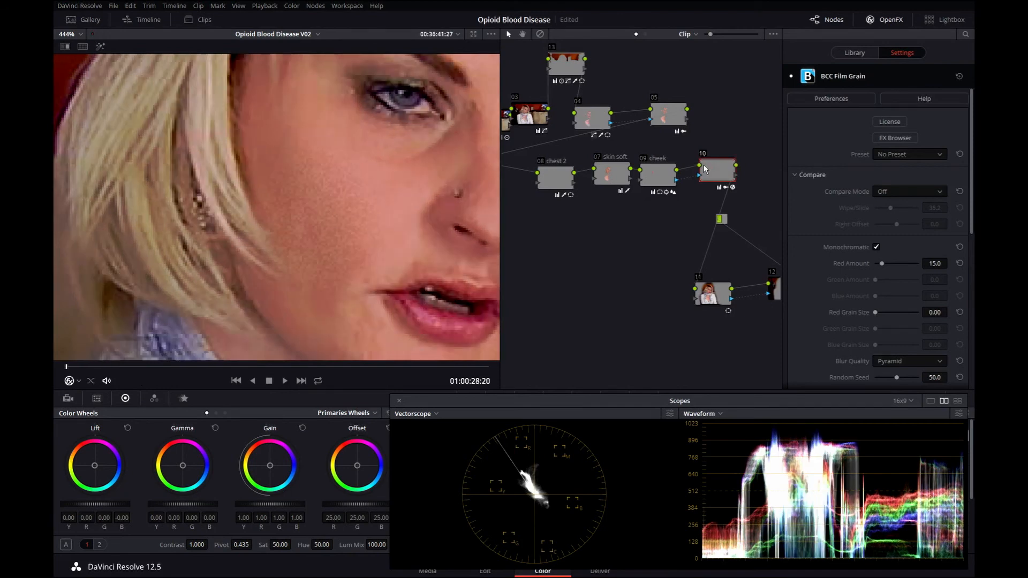
key(ctrl+d)
key(ctrl+d)
key(ctrl+d)
key(ctrl+d)
key(space)
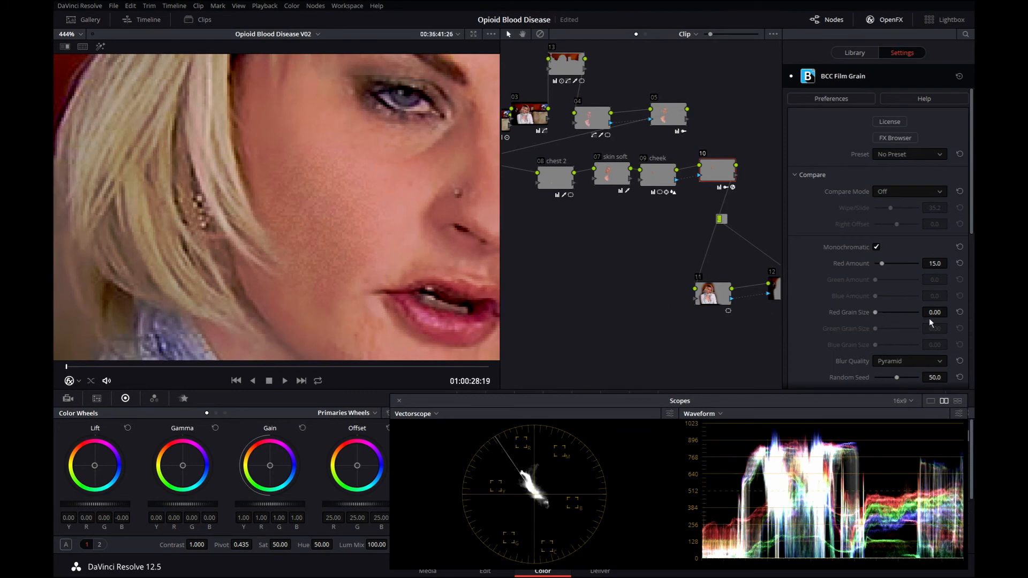
Set Red Grain Size to 2.00 and review the playback from the clip start.
mouse_move(876, 312)
mouse_down()
mouse_move(889, 312)
mouse_move(863, 319)
mouse_up()
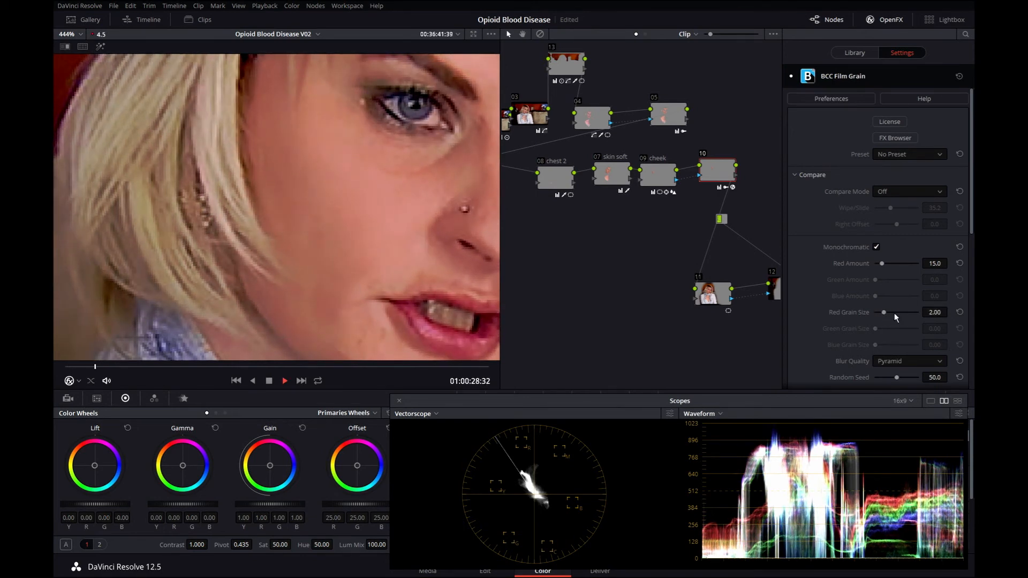
key(space)
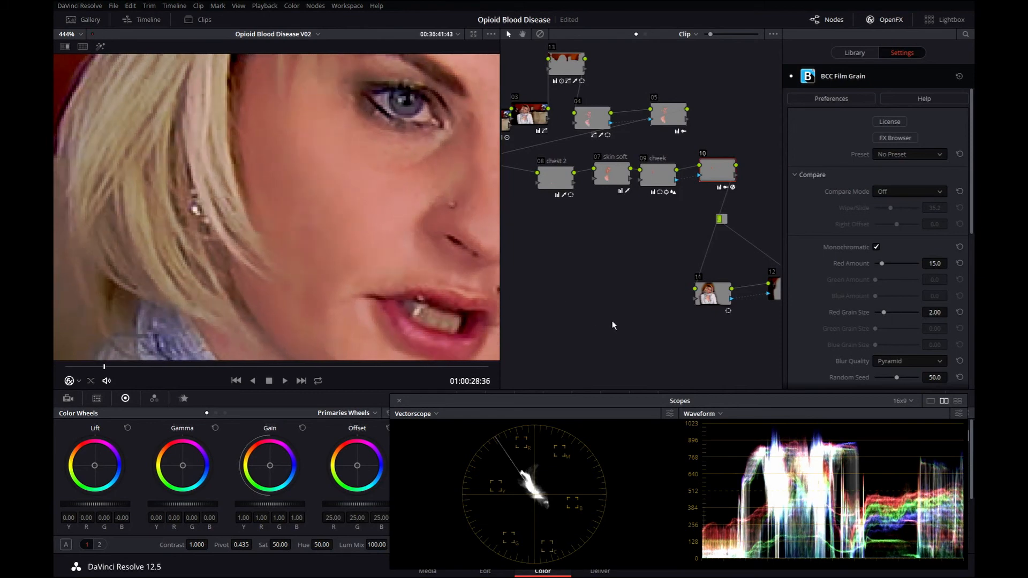
drag(105, 366, 53, 371)
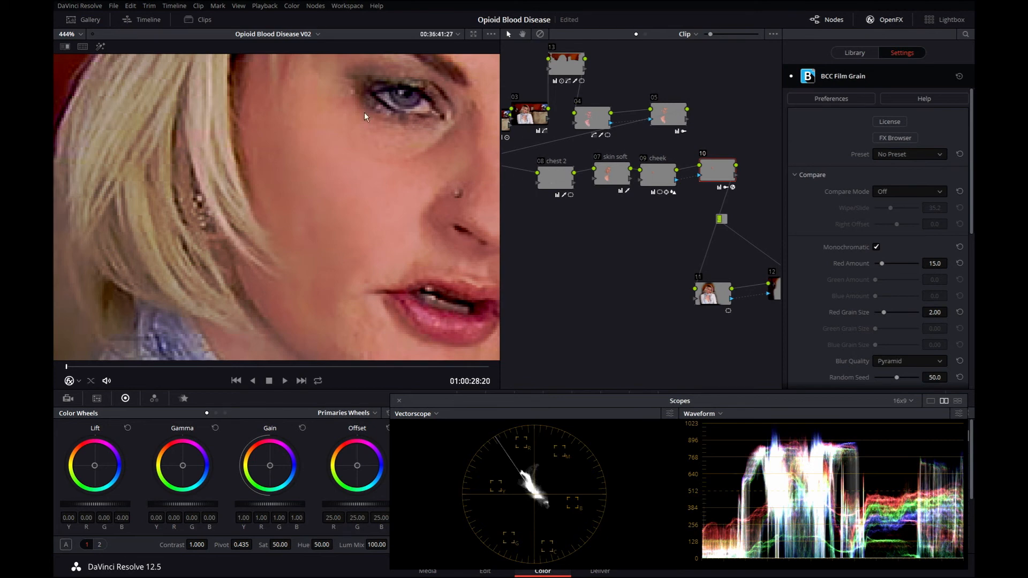
Set Red Grain Size to 1.00 and play back the result.
drag(883, 313, 877, 313)
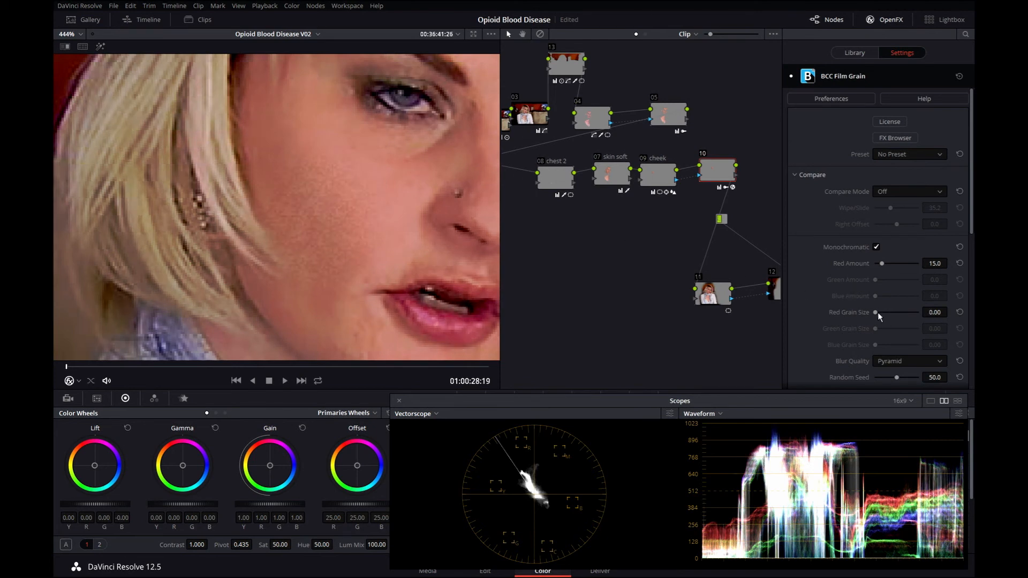
drag(935, 317, 940, 317)
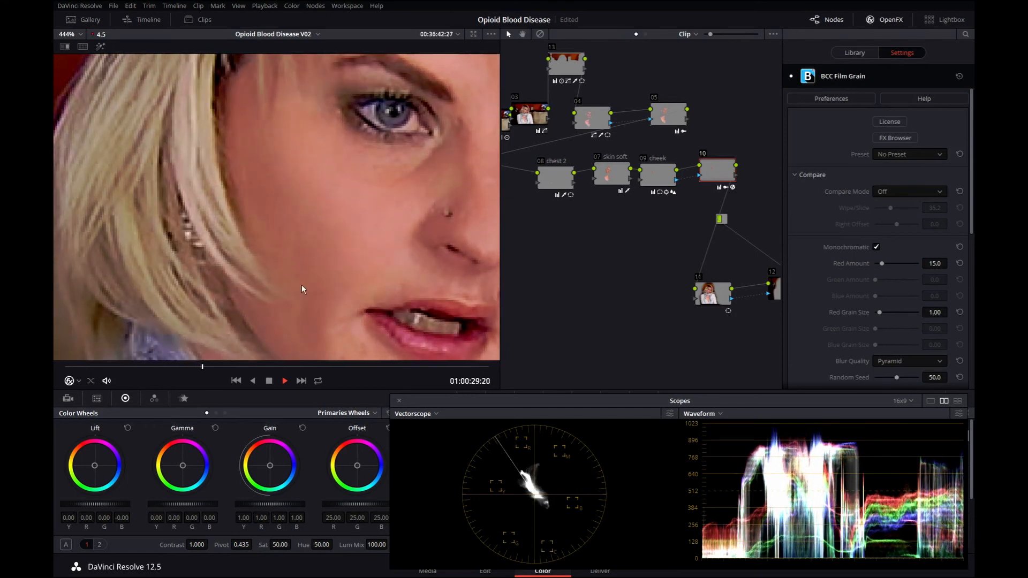
key(space)
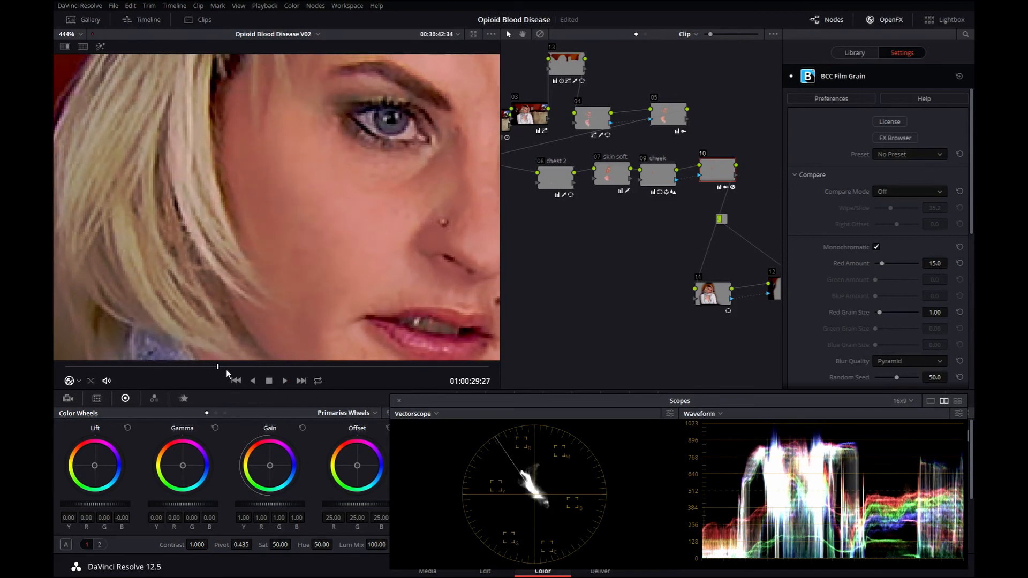
drag(216, 367, 53, 384)
Lower the grain's Red Amount to 10.0 and return the playhead to the start.
drag(947, 264, 943, 269)
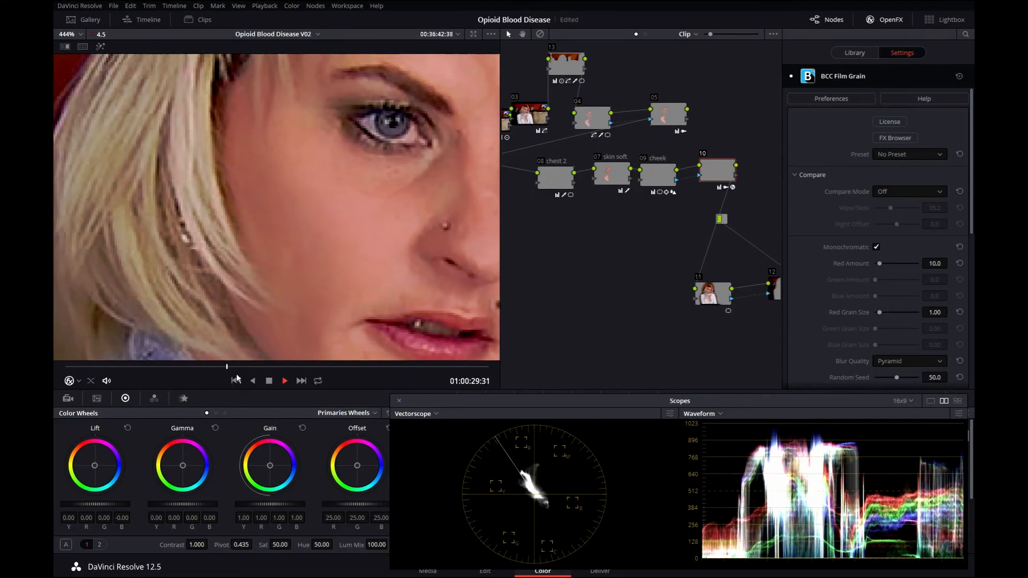
drag(244, 367, 59, 373)
Compare node 10 on and off during playback with the viewer zoomed out to the full face.
key(ctrl+d)
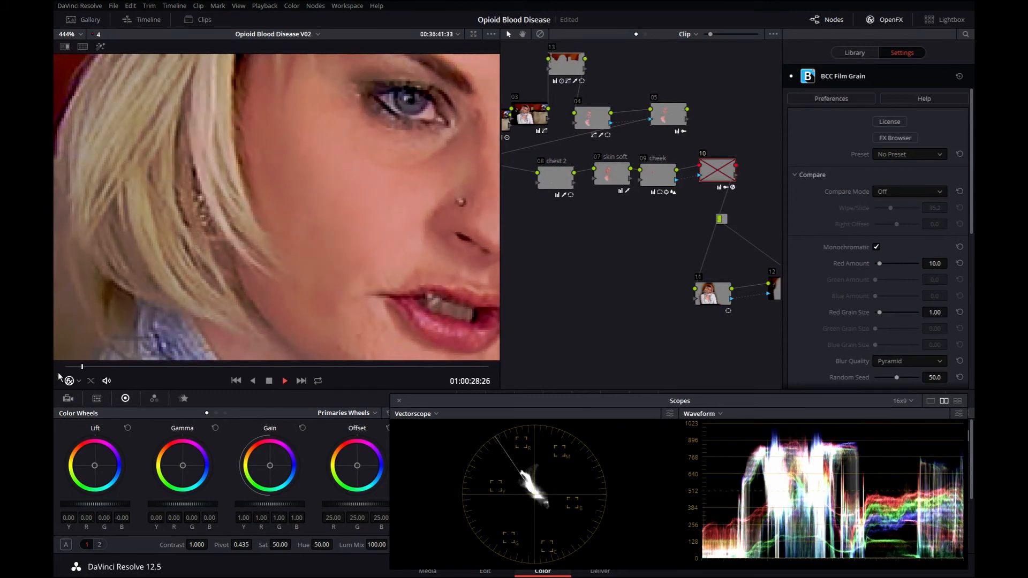
key(ctrl+d)
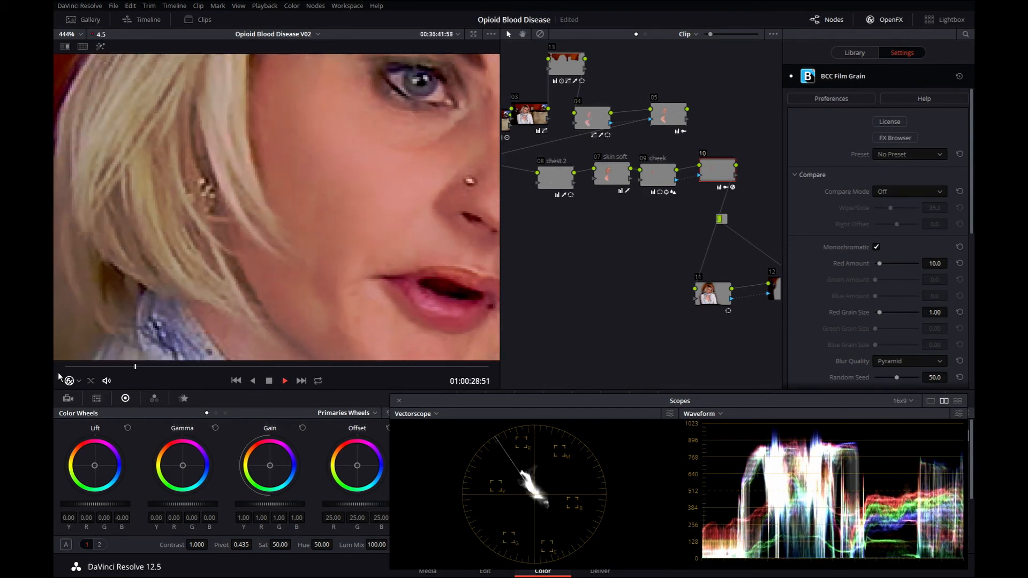
key(space)
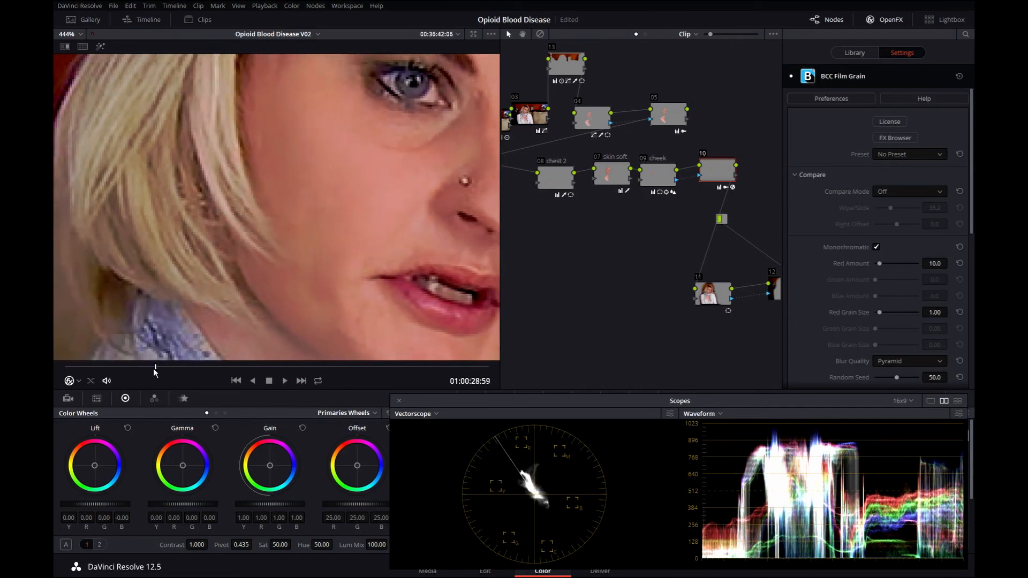
scroll(323, 243, down, 3)
key(space)
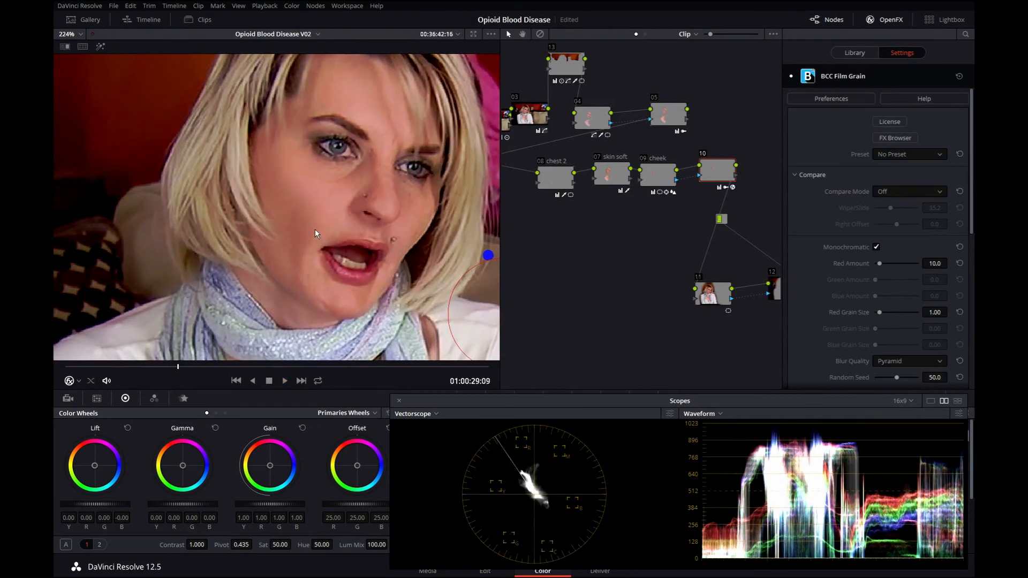
key(ctrl+d)
key(space)
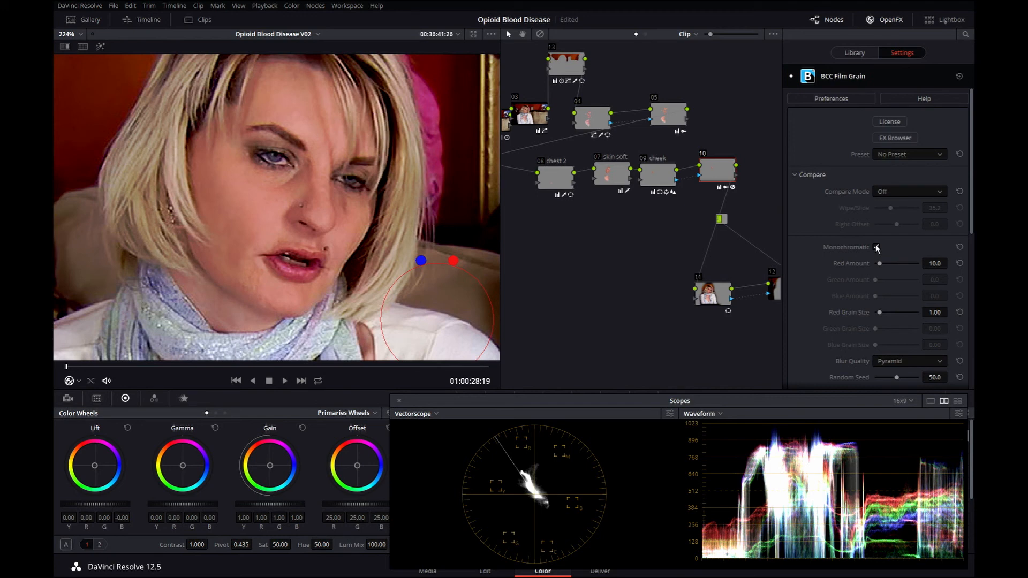
Turn off Monochromatic grain and reset Red Amount to 15.0.
click(876, 247)
click(959, 249)
click(959, 263)
click(877, 248)
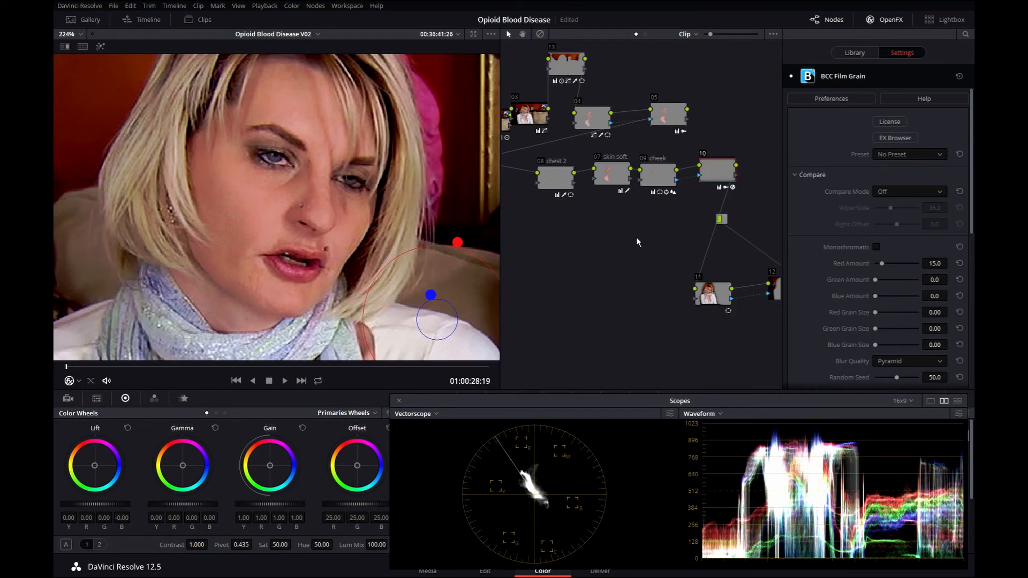
Move node 10 below the main node chain in the node graph.
drag(716, 171, 522, 283)
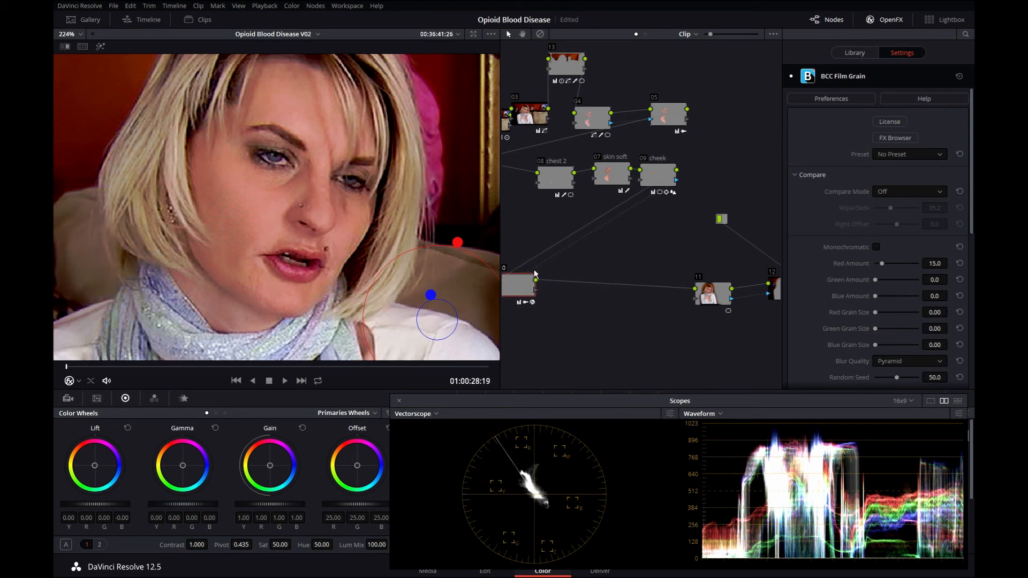
drag(581, 219, 642, 170)
drag(561, 240, 523, 246)
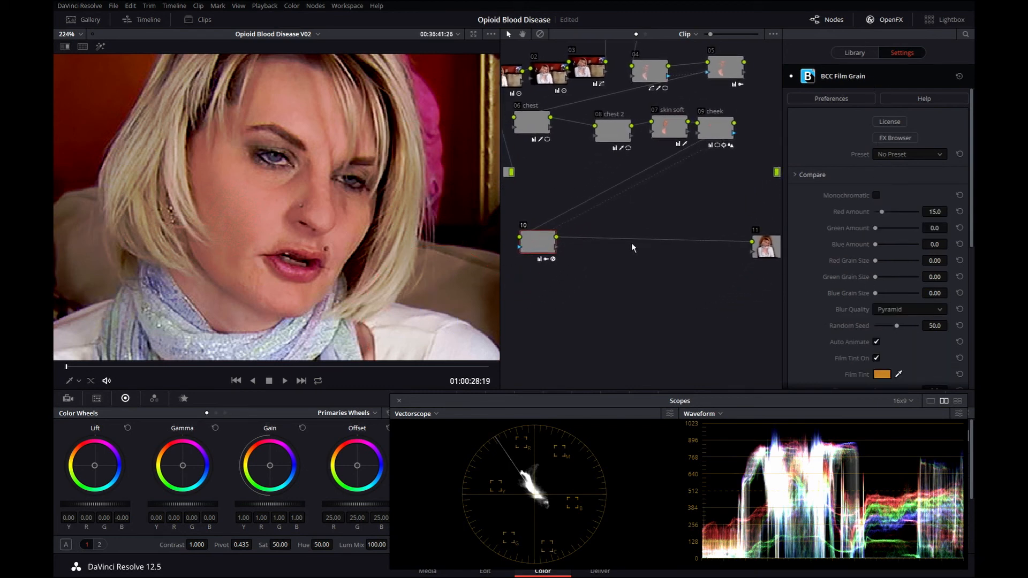
Add a Splitter Combiner node after node 10 and arrange its channel nodes.
click(316, 6)
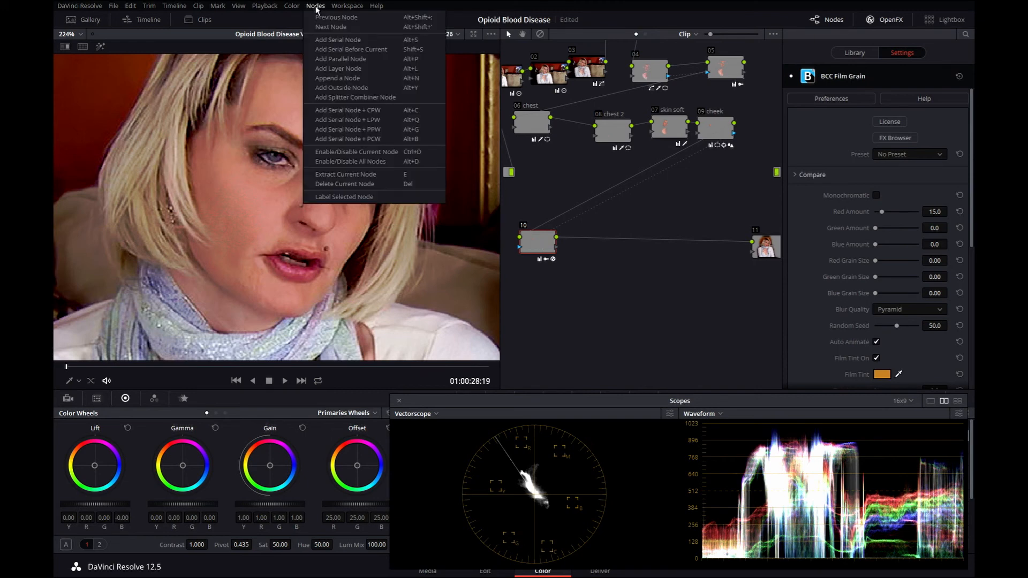
click(380, 98)
drag(632, 240, 660, 233)
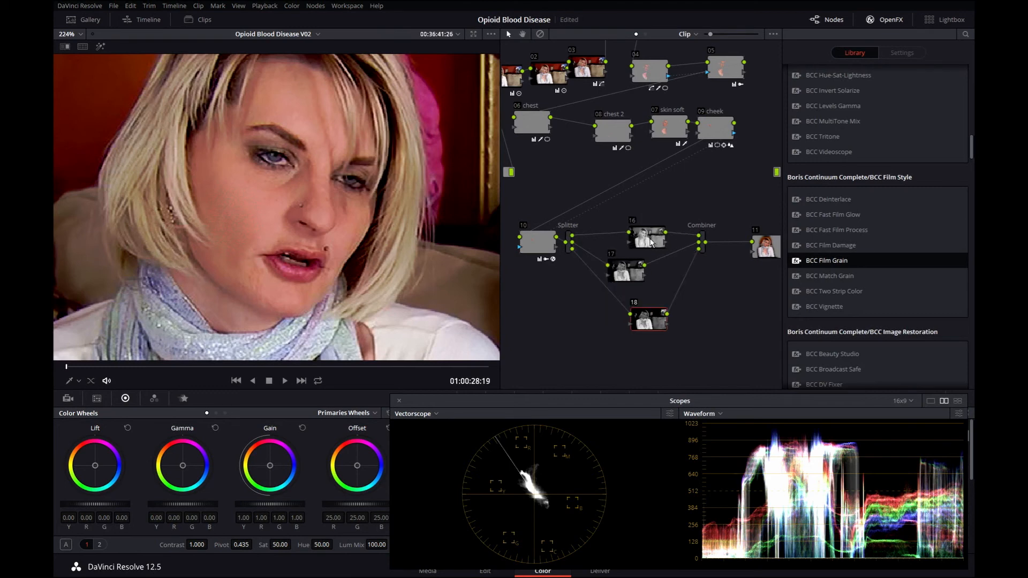
drag(569, 238, 571, 238)
click(570, 240)
Reposition the splitter's channel nodes 16 and 18 into a tidy column between Splitter and Combiner.
drag(656, 241, 636, 241)
click(638, 241)
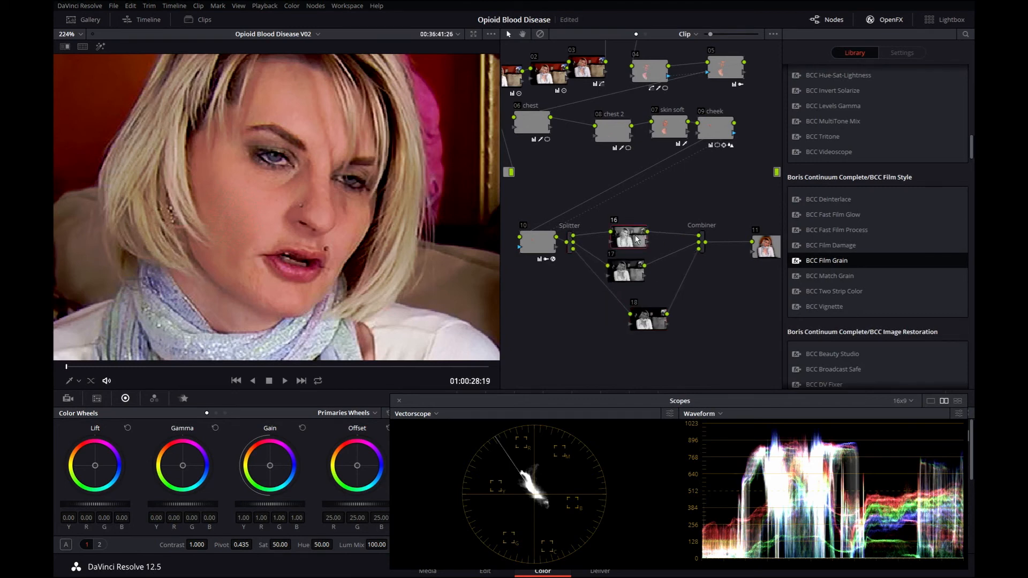
drag(651, 325, 634, 324)
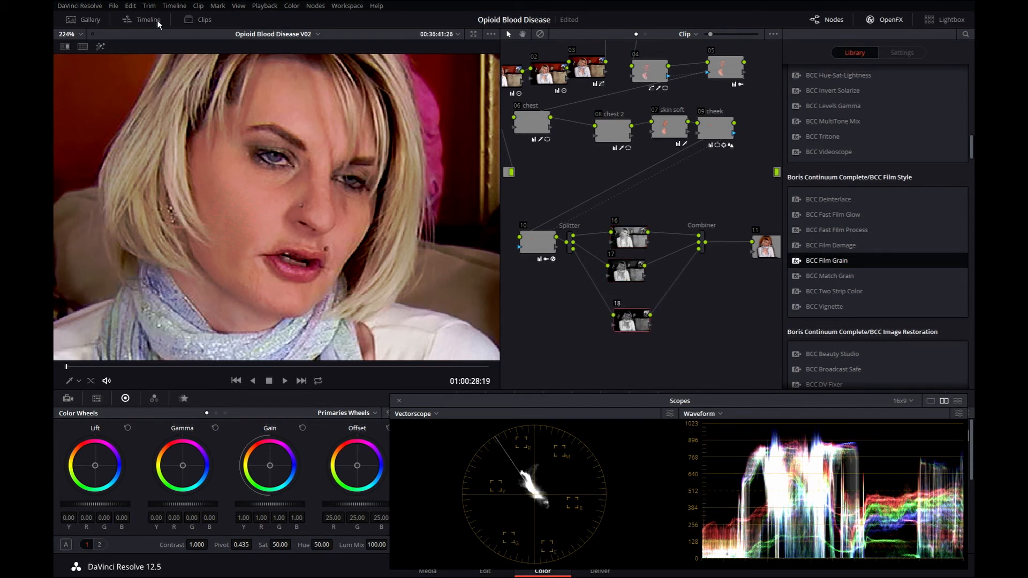
Preview node 16's red channel and the combiner output in highlight mode, switching between the nodes.
click(100, 48)
click(632, 239)
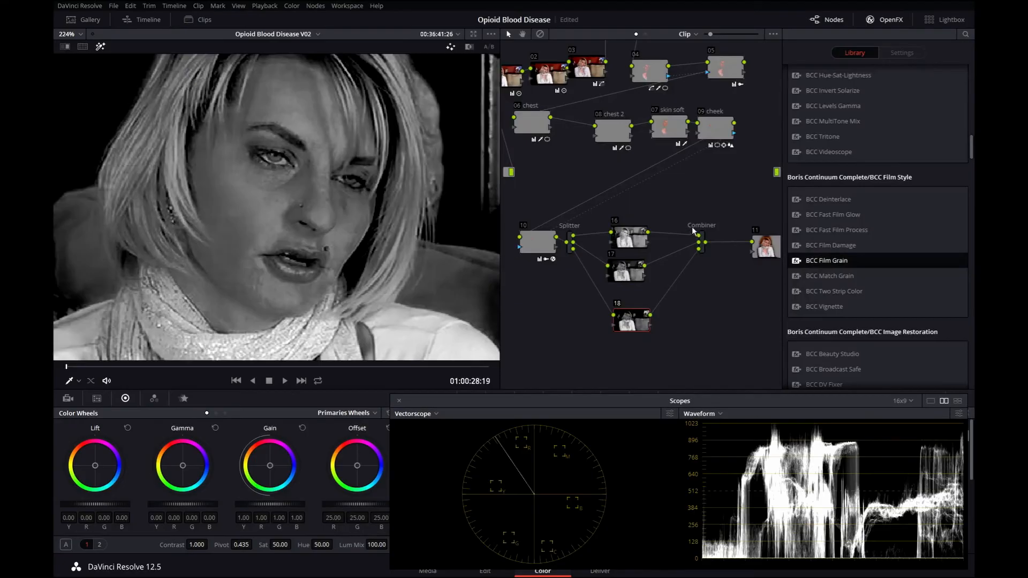
click(703, 241)
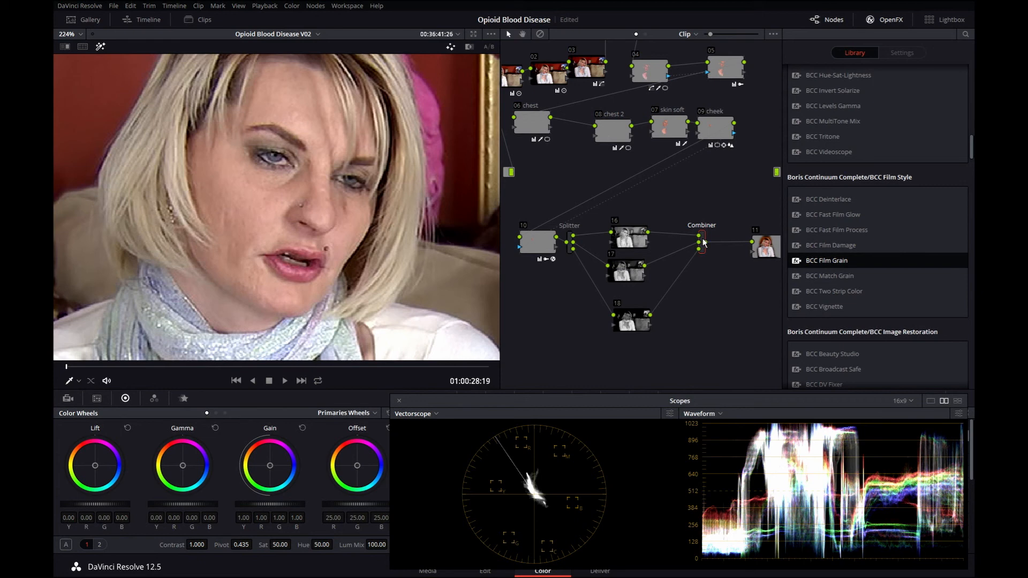
click(630, 240)
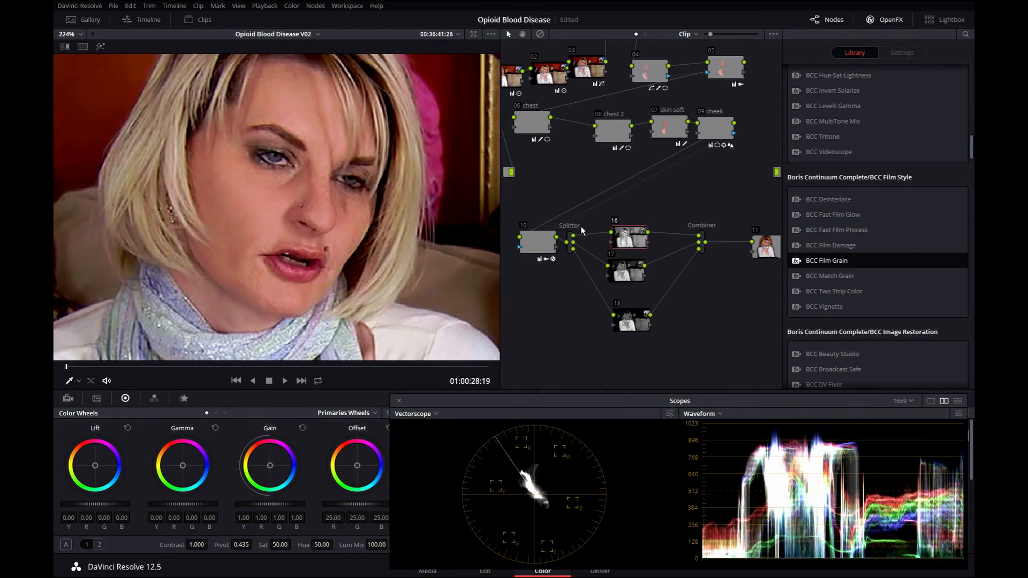
click(100, 46)
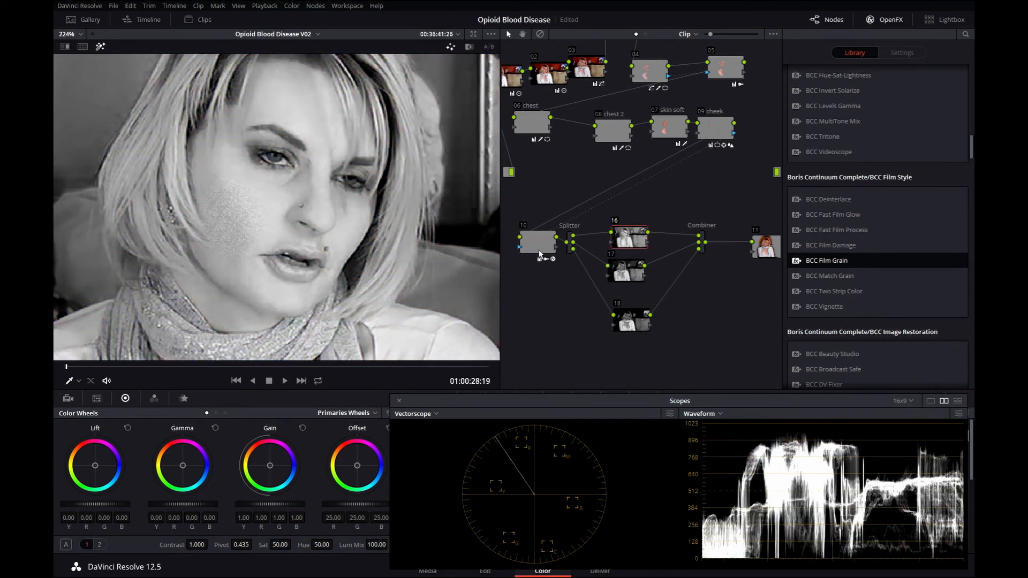
click(540, 253)
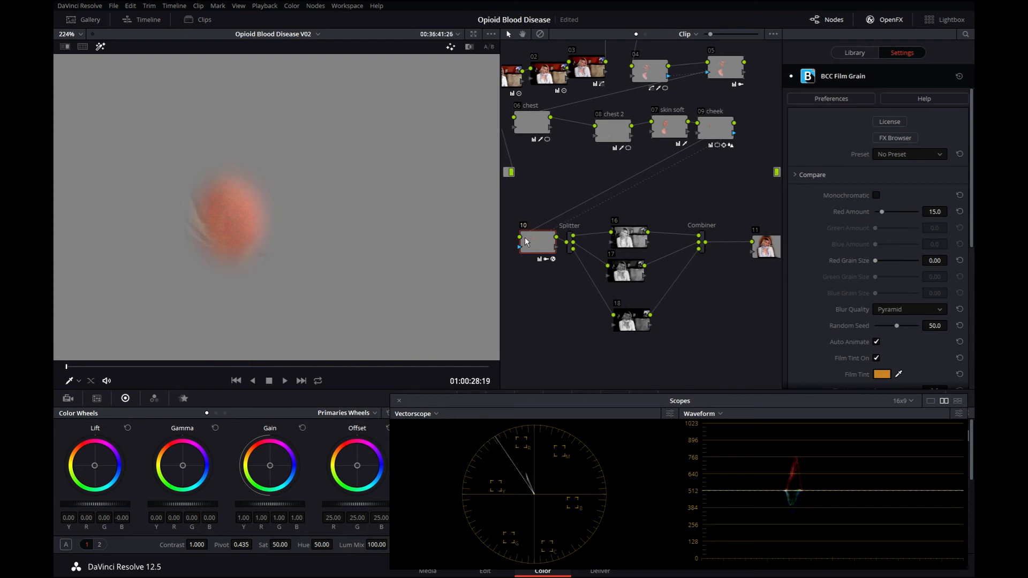
click(621, 242)
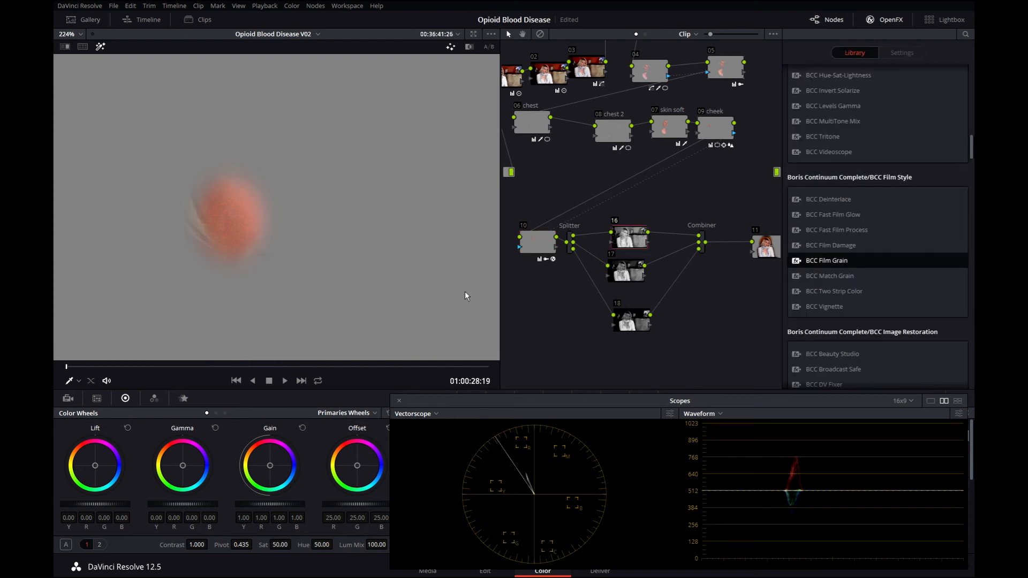
Zoom in on the face and step and play through frames to examine the red-channel grain on the cheek.
scroll(373, 202, up, 2)
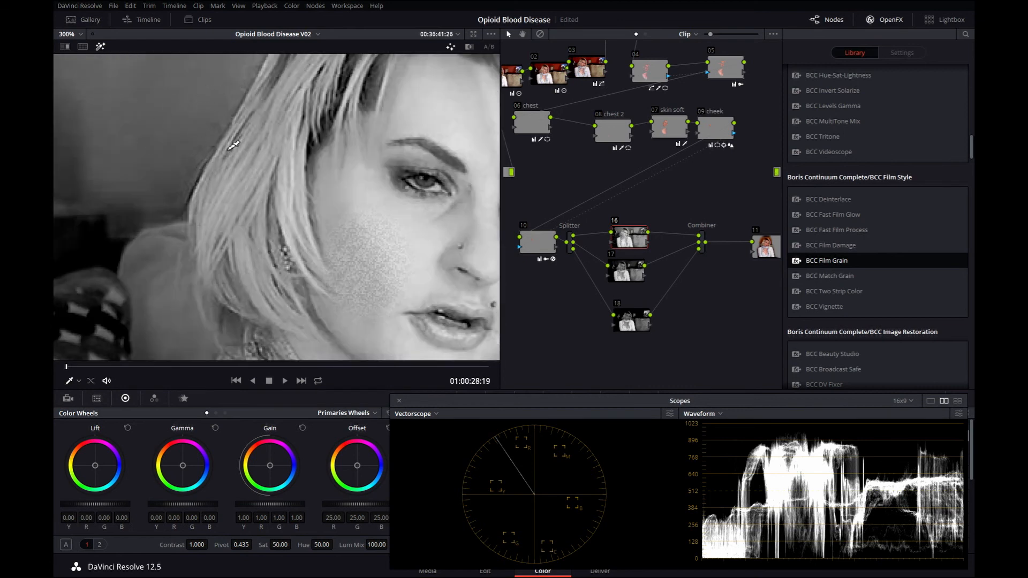
key(Right)
key(Right)
key(Left)
key(Left)
key(space)
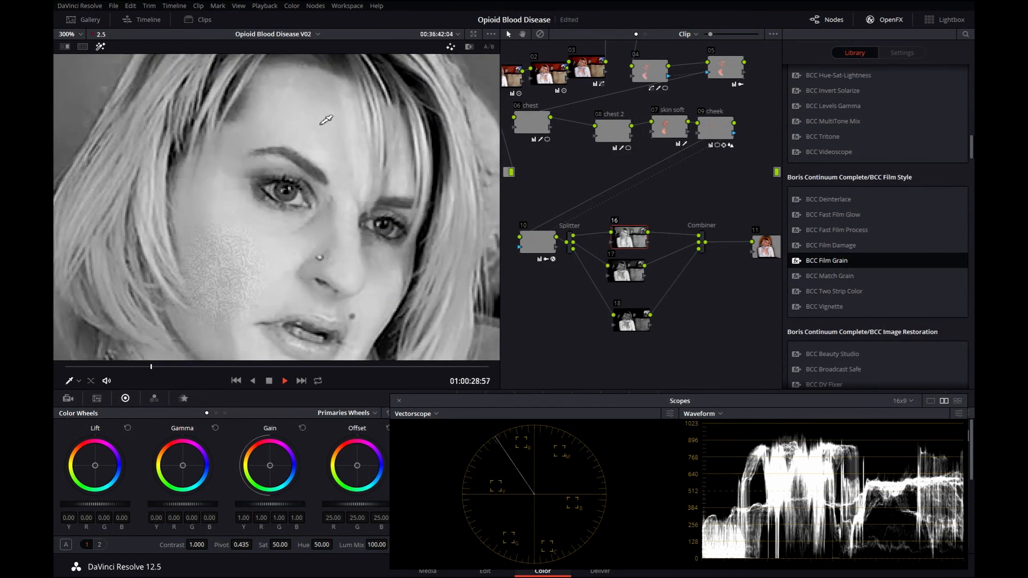
key(space)
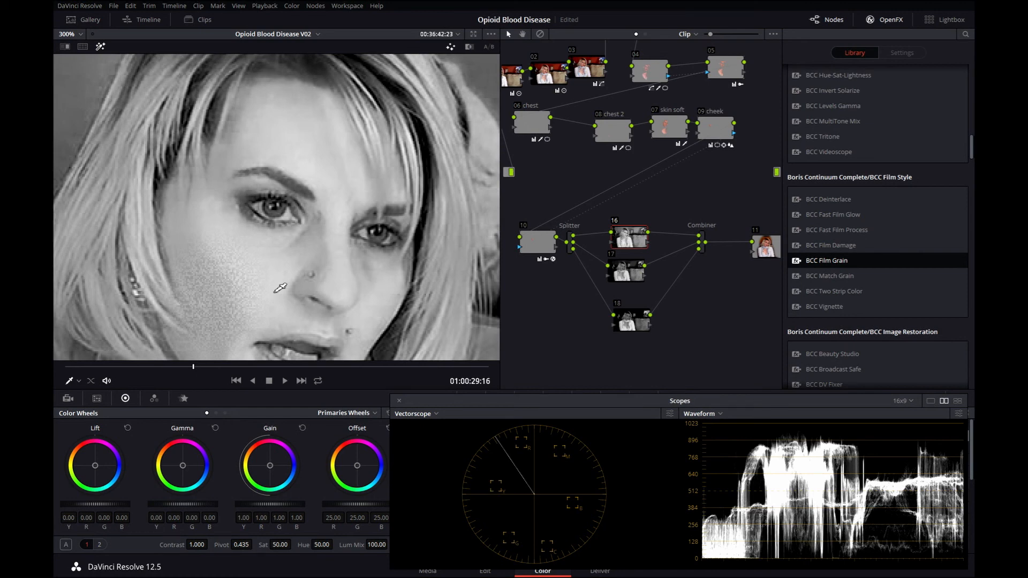
key(space)
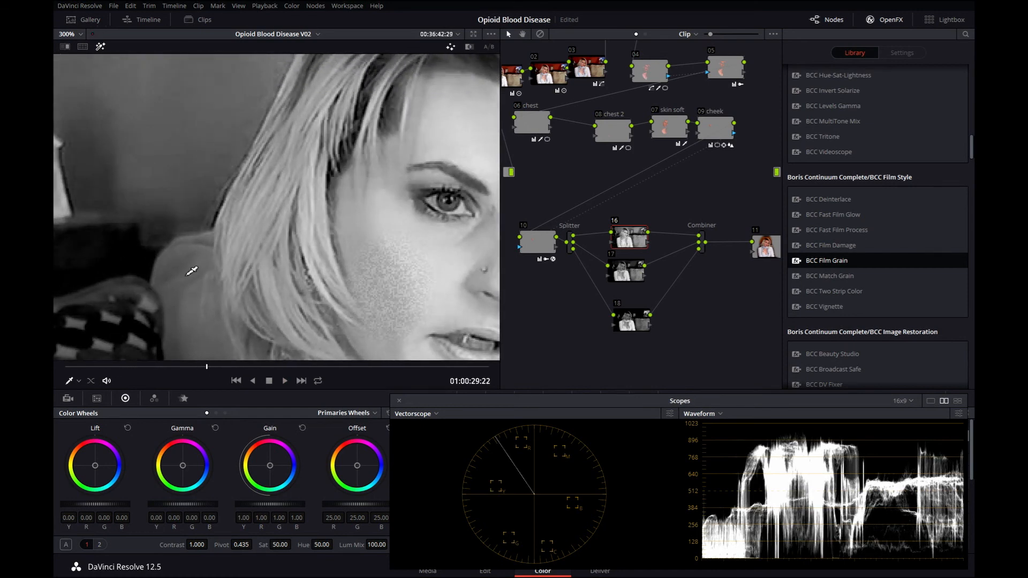
key(space)
key(space)
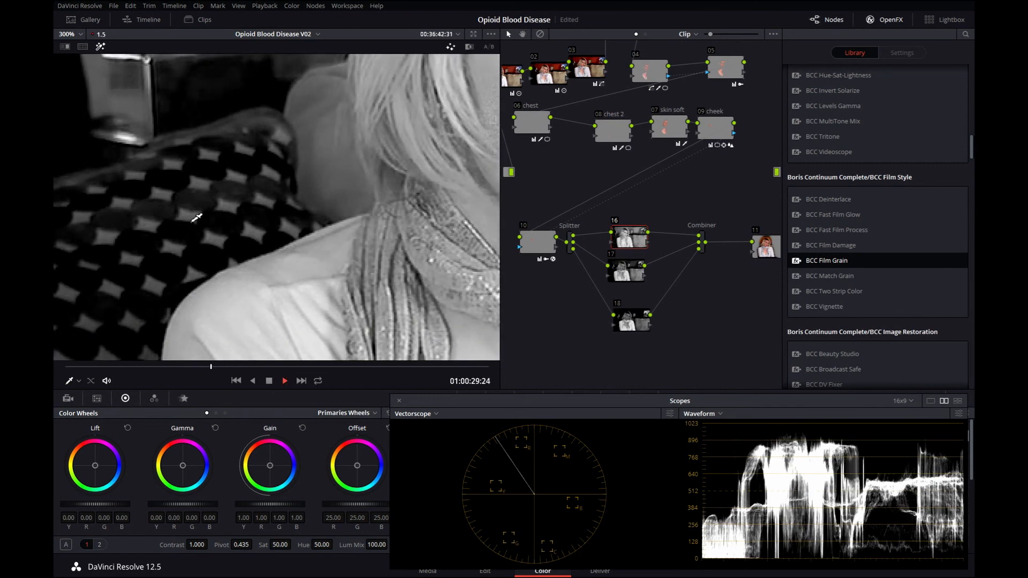
key(space)
scroll(196, 217, up, 5)
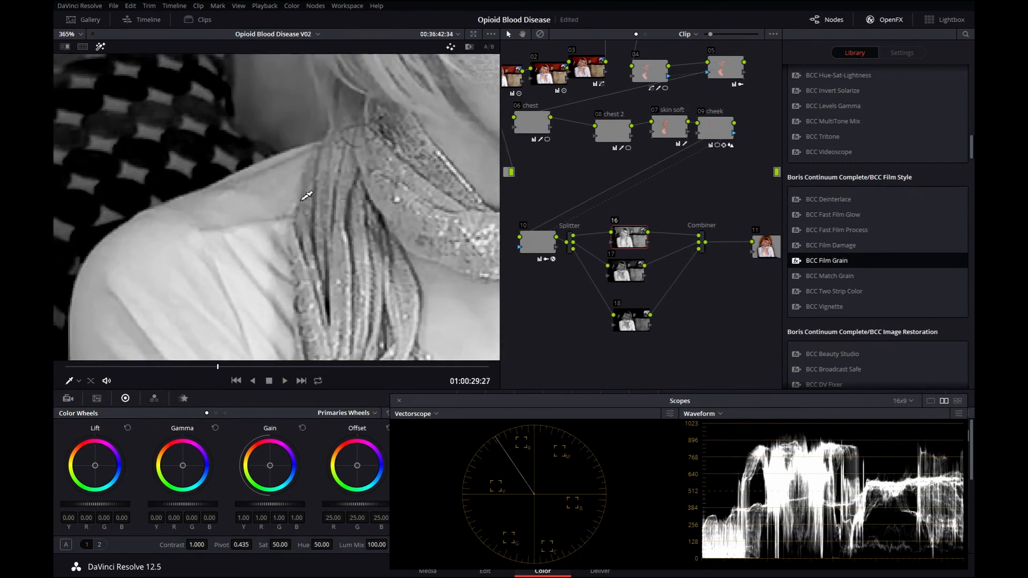
key(space)
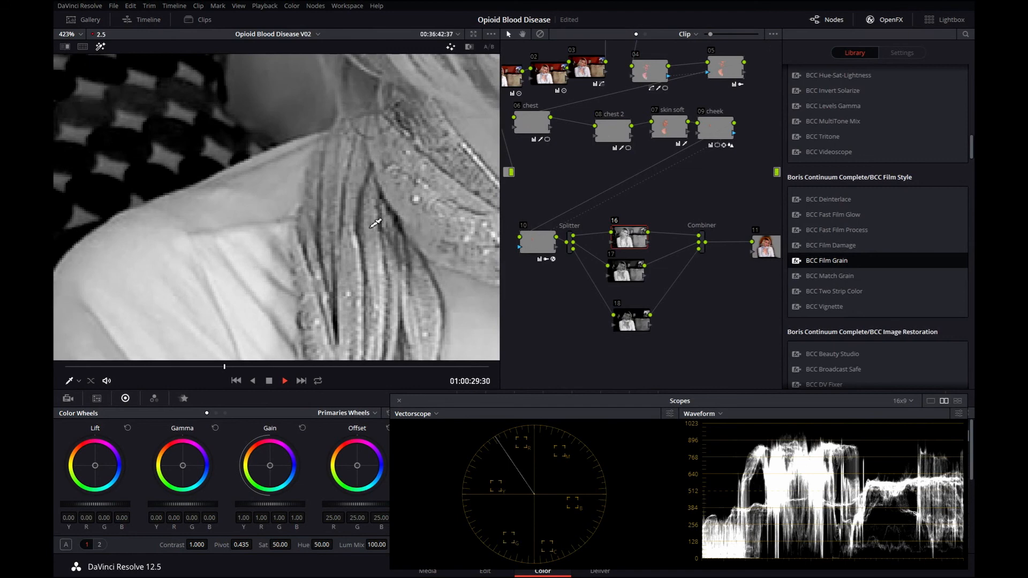
drag(409, 132, 242, 219)
key(space)
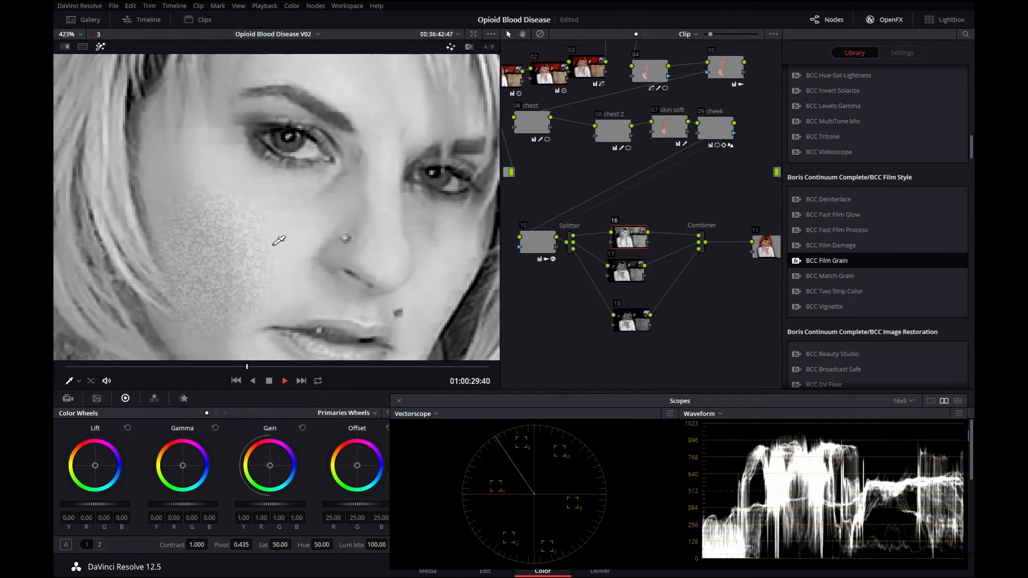
Try enabling the green and blue grain controls in node 10's Film Grain settings with highlight off.
click(547, 252)
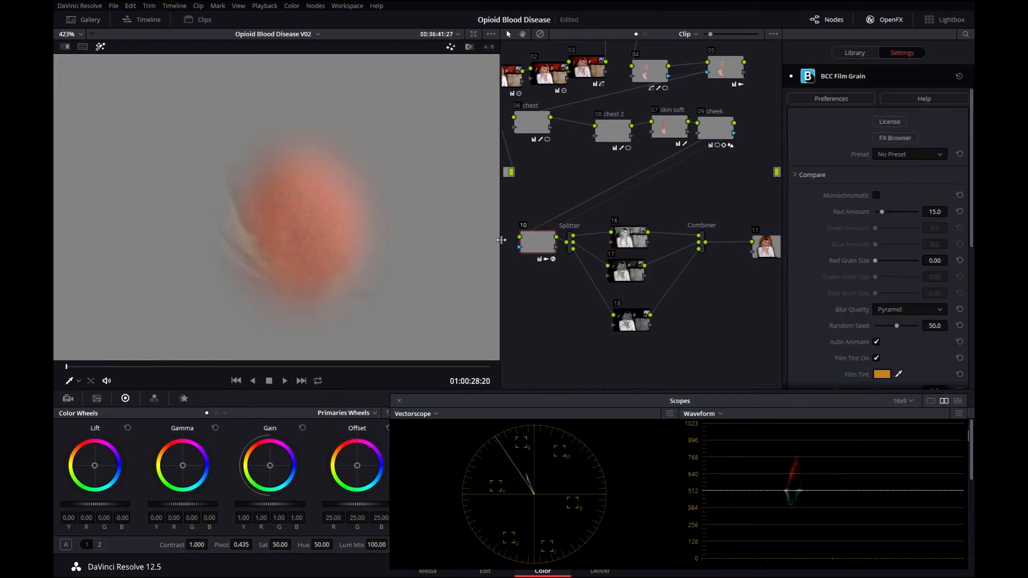
click(99, 48)
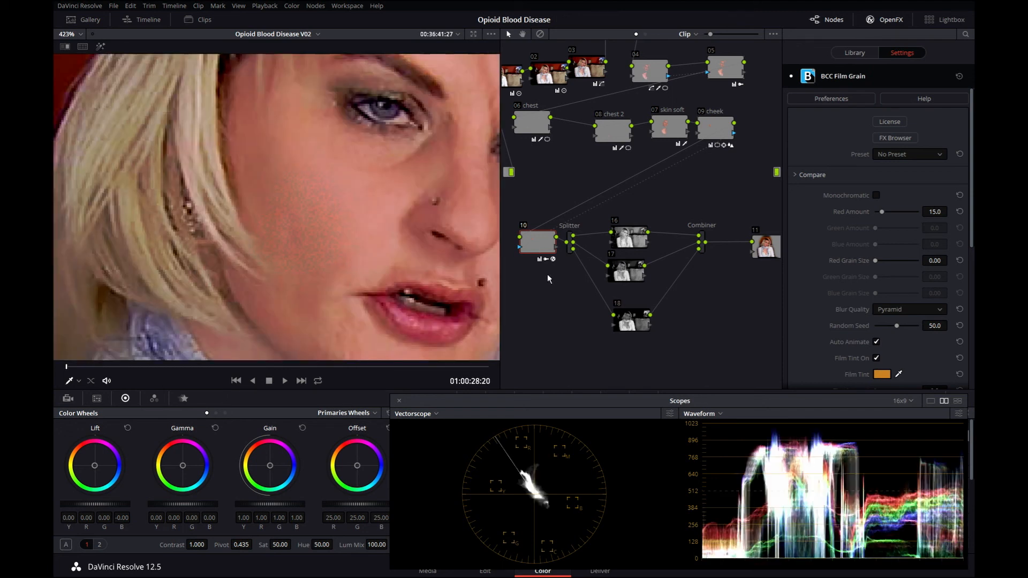
drag(538, 248, 536, 248)
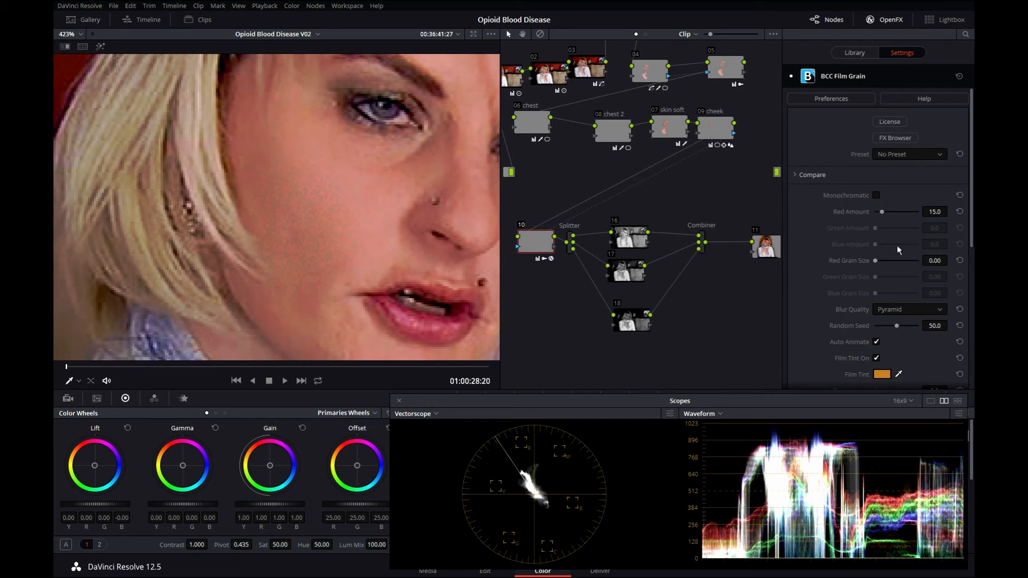
click(876, 194)
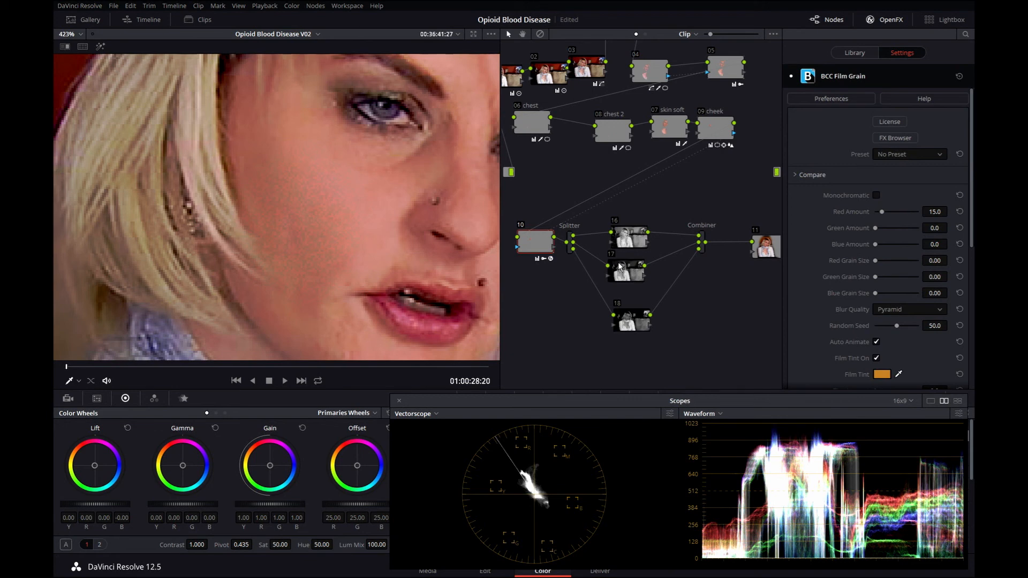
Preview node 16 in highlight mode and pan the viewer to the cheek.
click(630, 237)
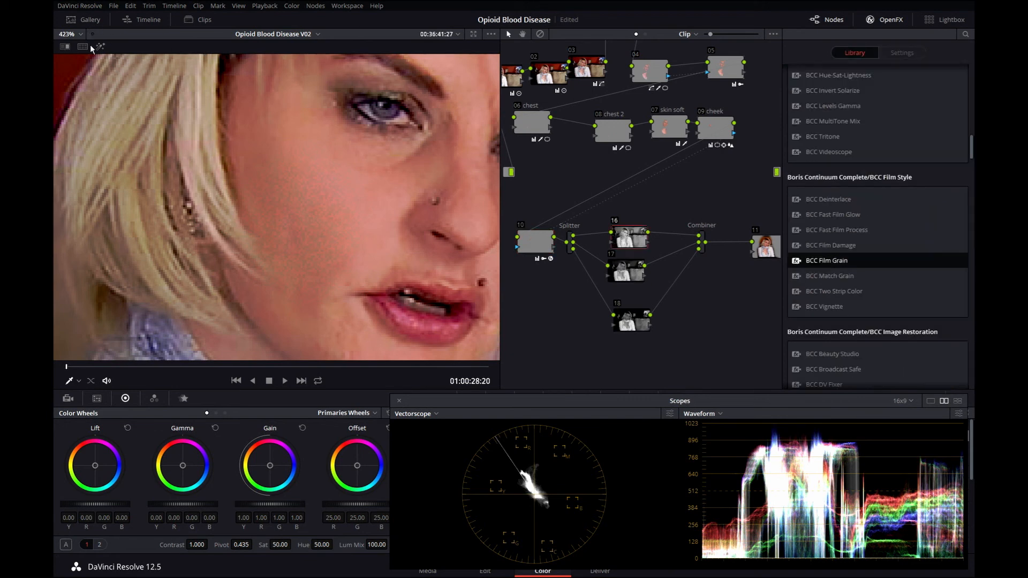
click(101, 47)
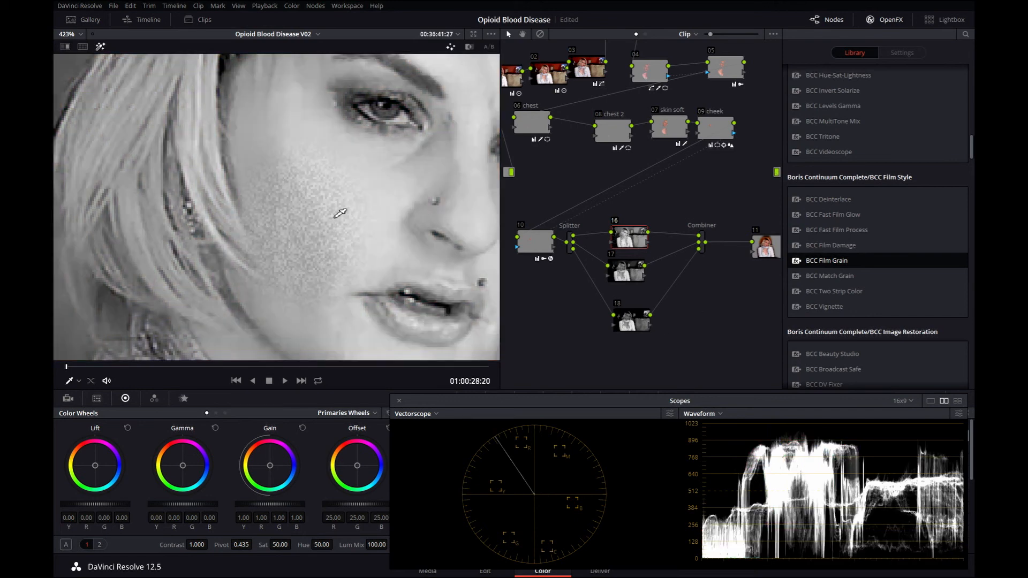
drag(249, 171, 272, 196)
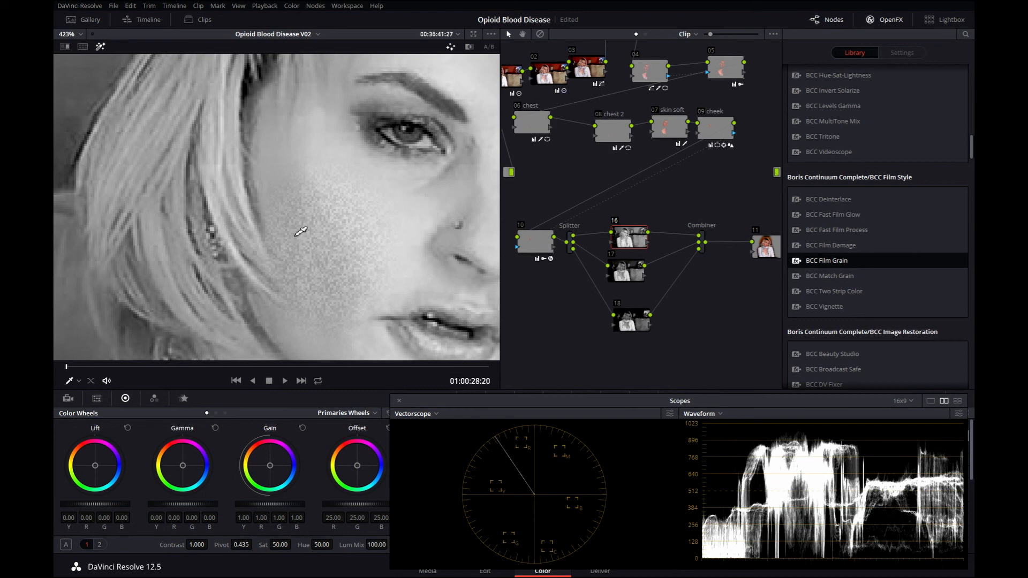
In node 10's Film Grain, unlock the per-channel controls and set Red Grain Size to 3.00.
click(537, 243)
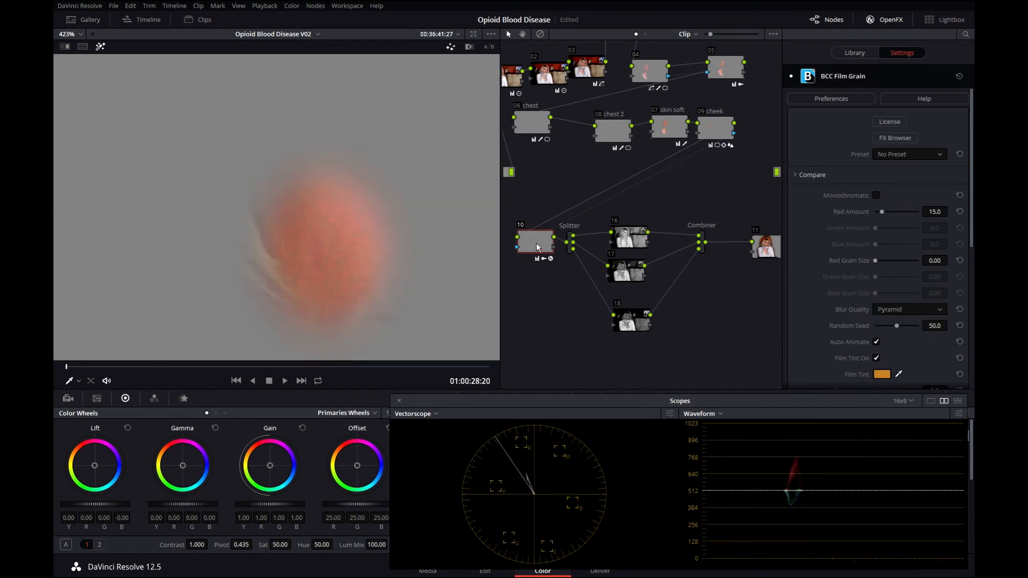
click(877, 195)
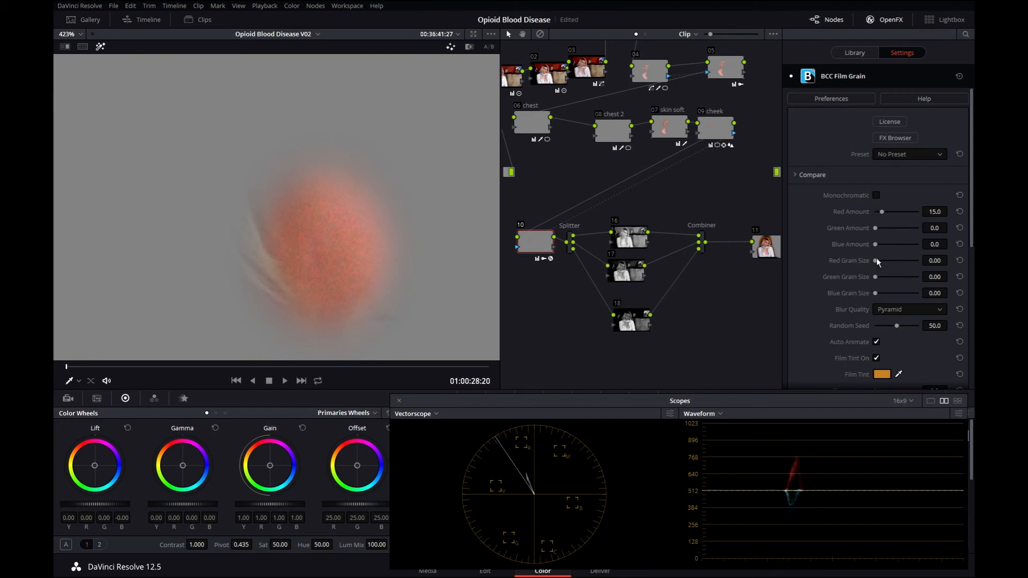
drag(876, 260, 888, 261)
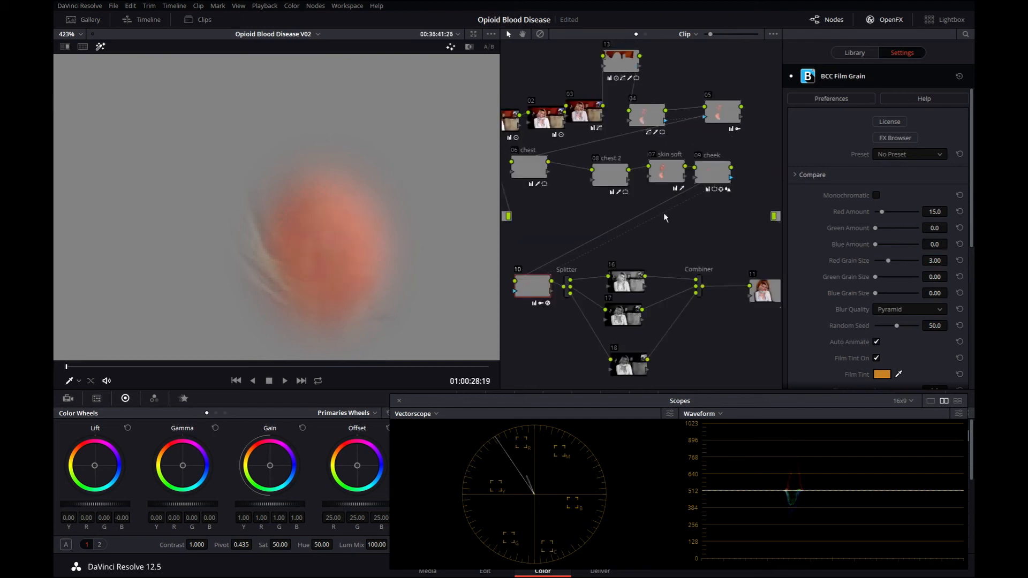
Play back node 16's red channel zoomed out to check the larger grain.
click(628, 284)
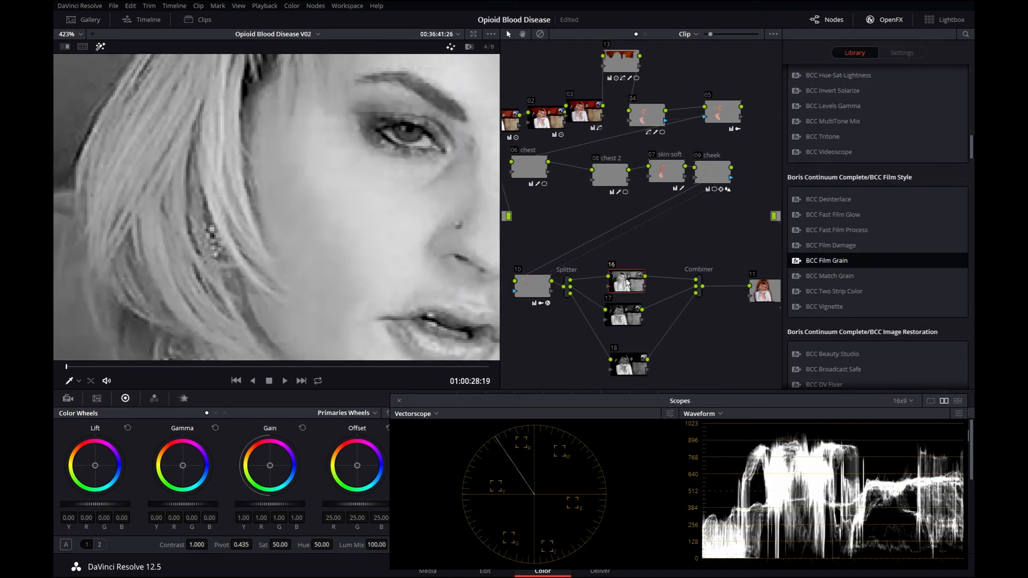
key(space)
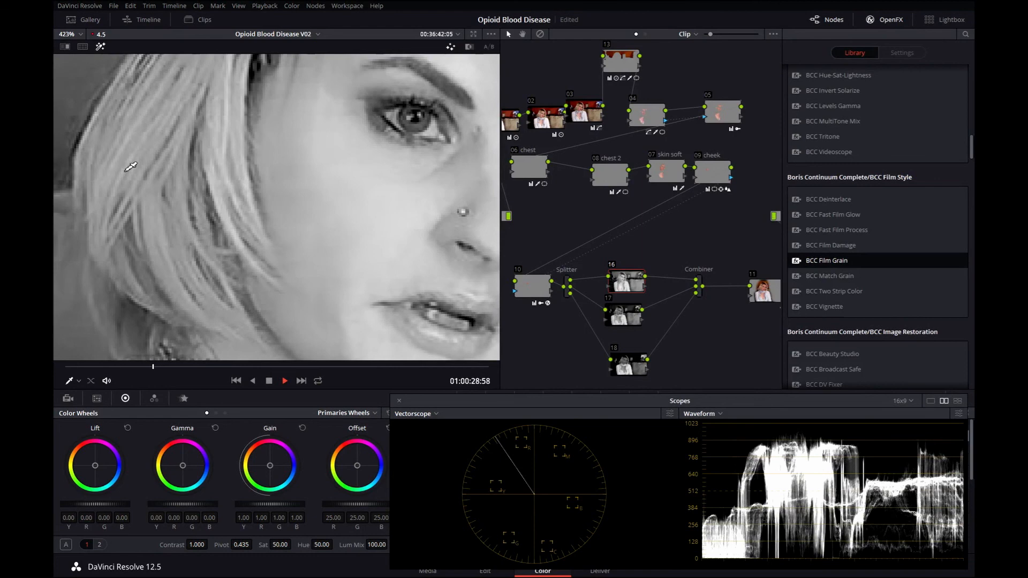
scroll(131, 164, down, 2)
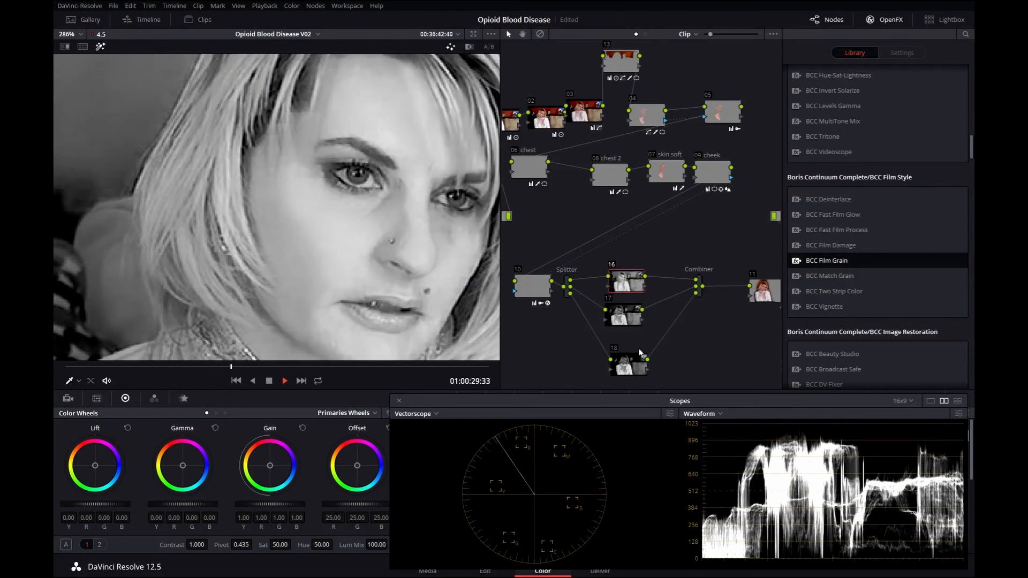
Lower node 10's Red Amount to 7.0.
click(533, 288)
click(236, 380)
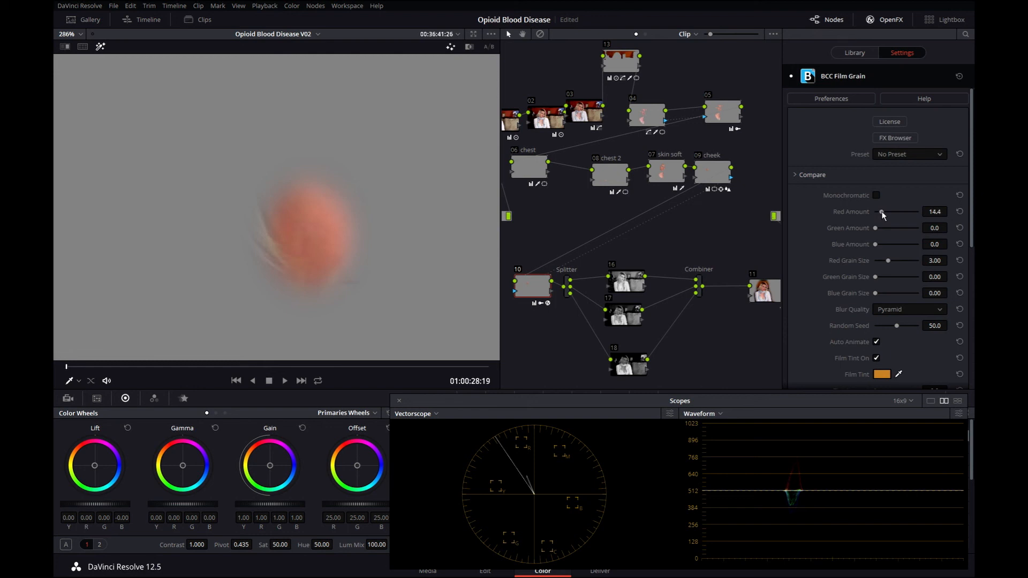
drag(882, 211, 878, 212)
Play back node 16's red channel zoomed in on the face to check the reduced grain.
click(633, 286)
key(space)
scroll(375, 220, up, 3)
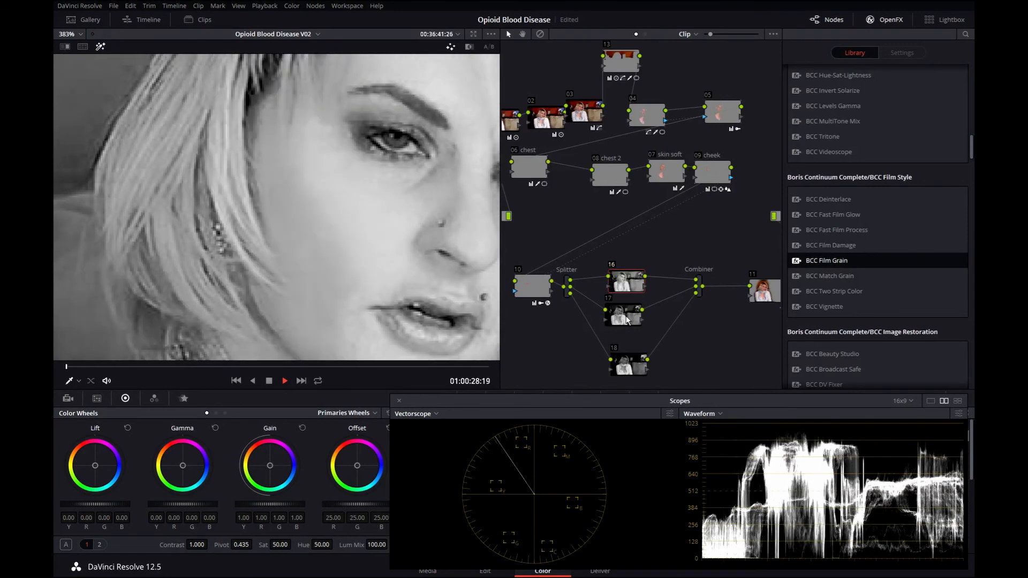
Raise node 10's Green Amount and set Green Grain Size to 3.
click(628, 320)
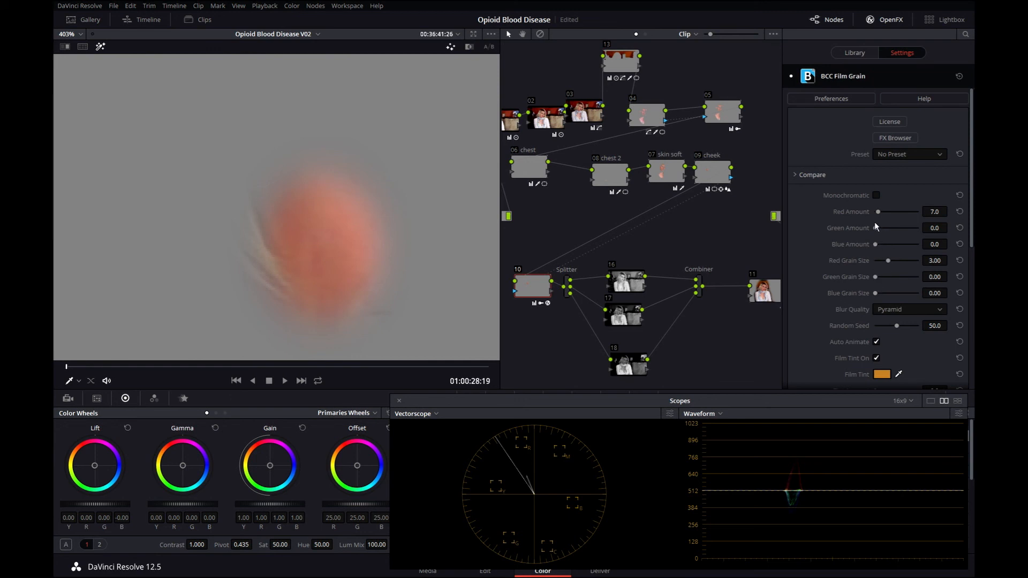
drag(934, 232, 949, 228)
click(936, 277)
text(3)
key(Return)
Play back node 17's green channel and pan the viewer to inspect the grain.
key(space)
click(625, 316)
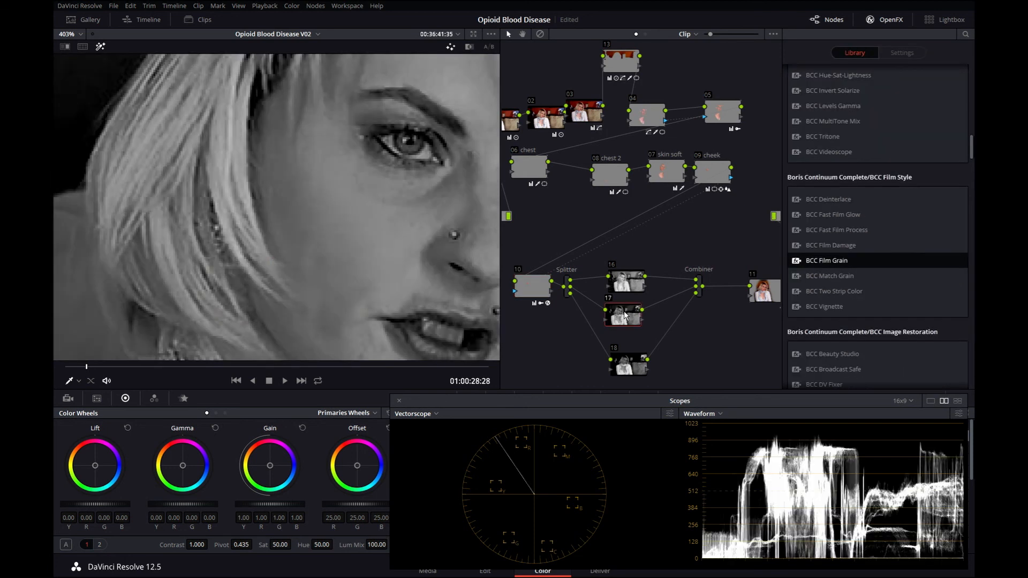
key(space)
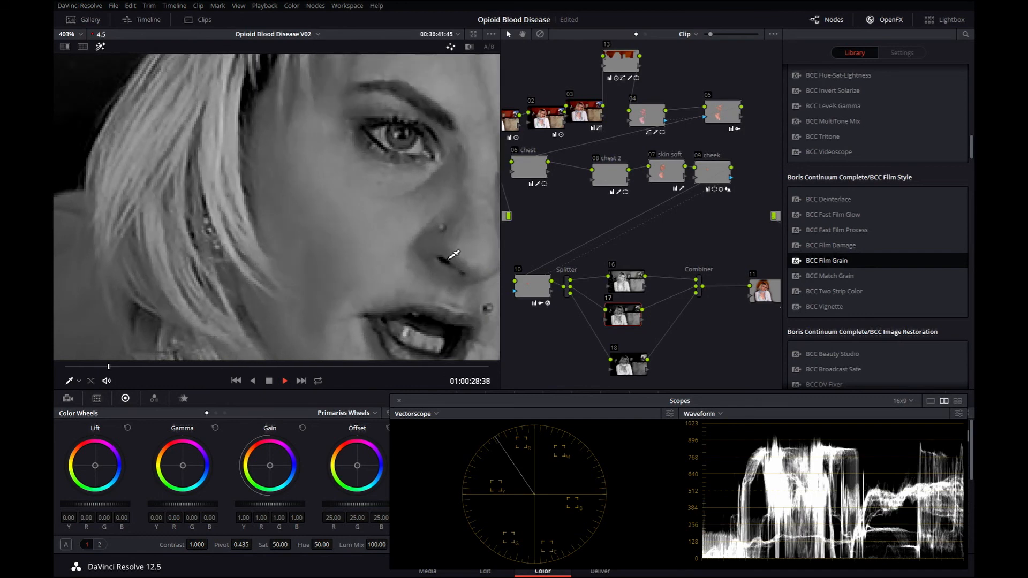
key(space)
drag(298, 156, 447, 267)
key(space)
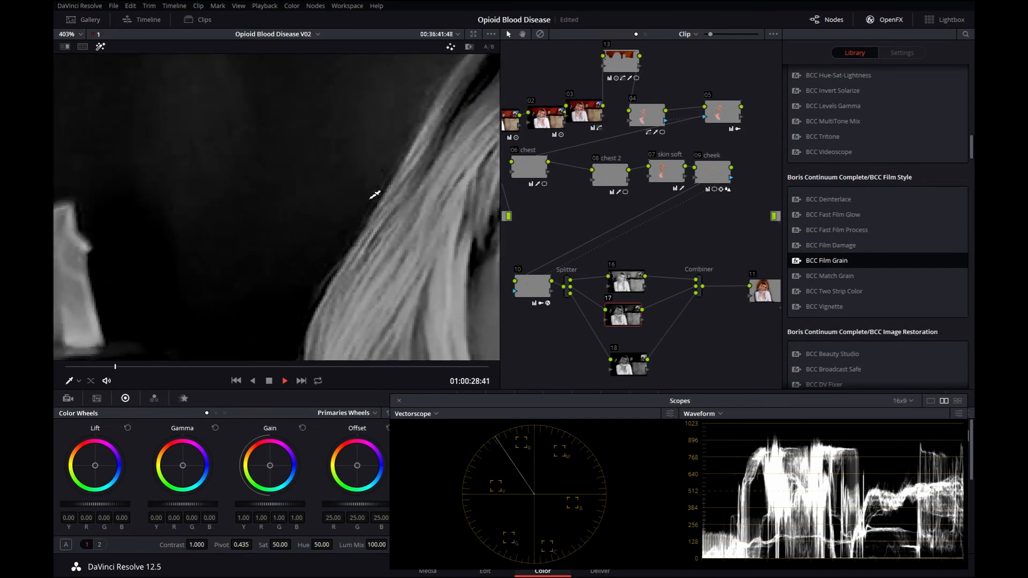
Zoom and pan across node 17's green channel during playback, open node 10's grain settings, and rewind to the clip start.
scroll(336, 187, up, 1)
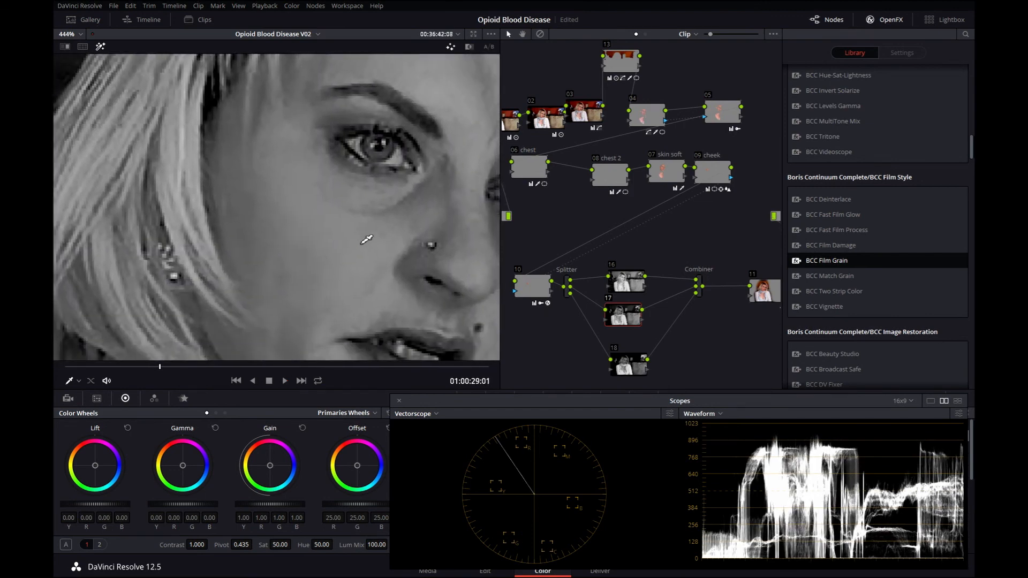
key(space)
drag(376, 217, 414, 179)
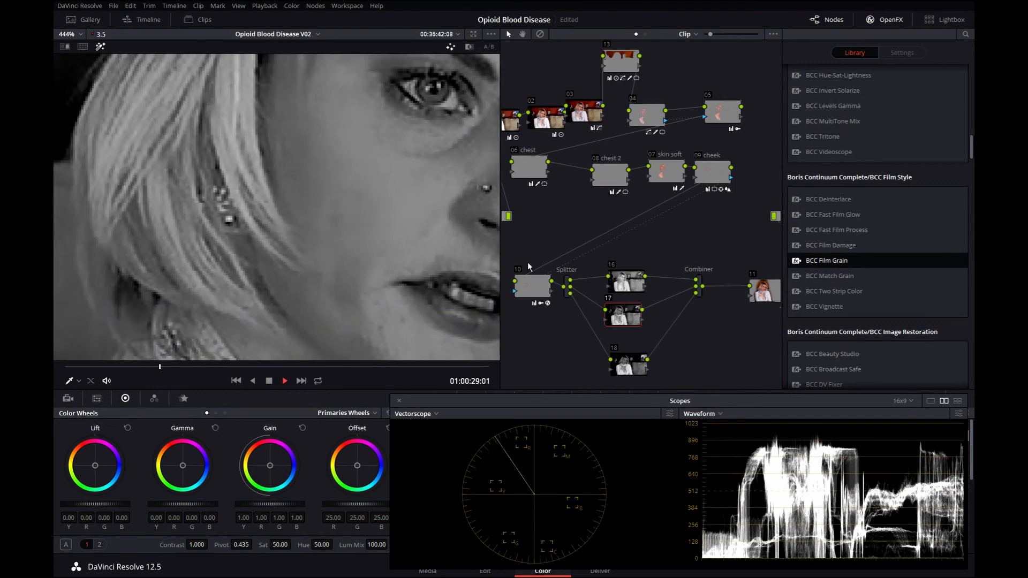
key(space)
click(542, 294)
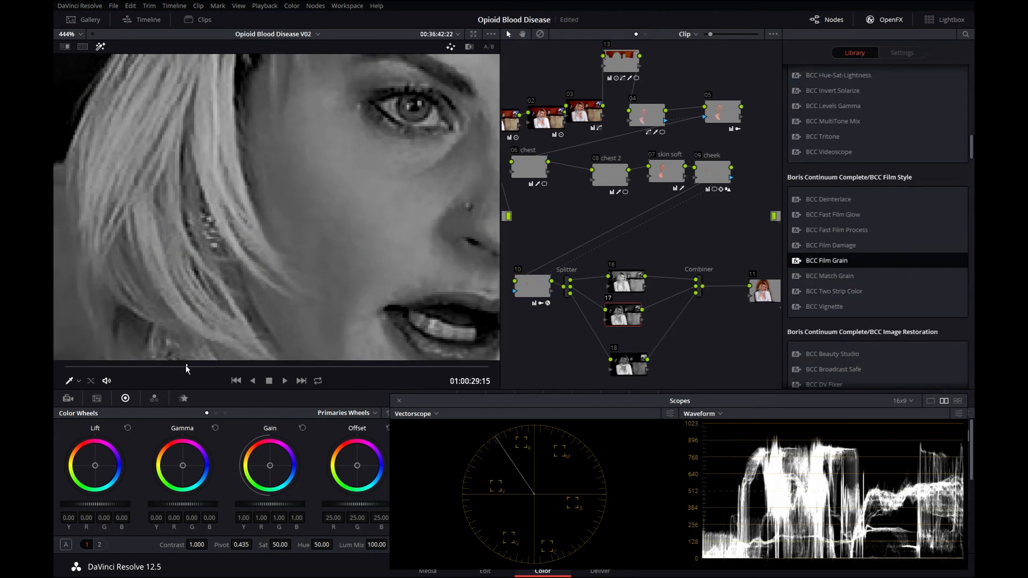
drag(186, 368, 56, 381)
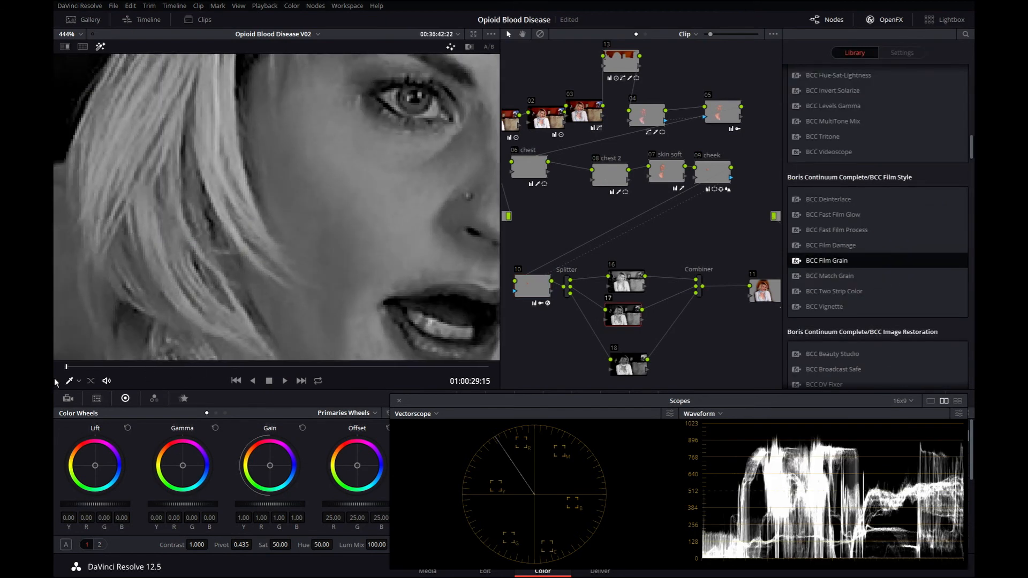
key(space)
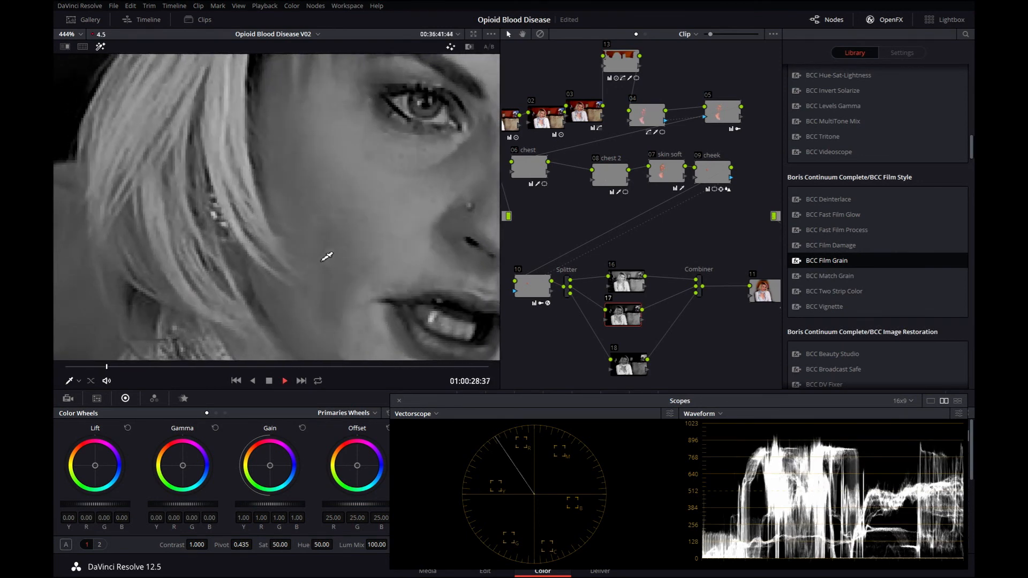
Zoom the viewer out and play back the clip, panning across the face to inspect the green-channel grain.
scroll(355, 245, down, 2)
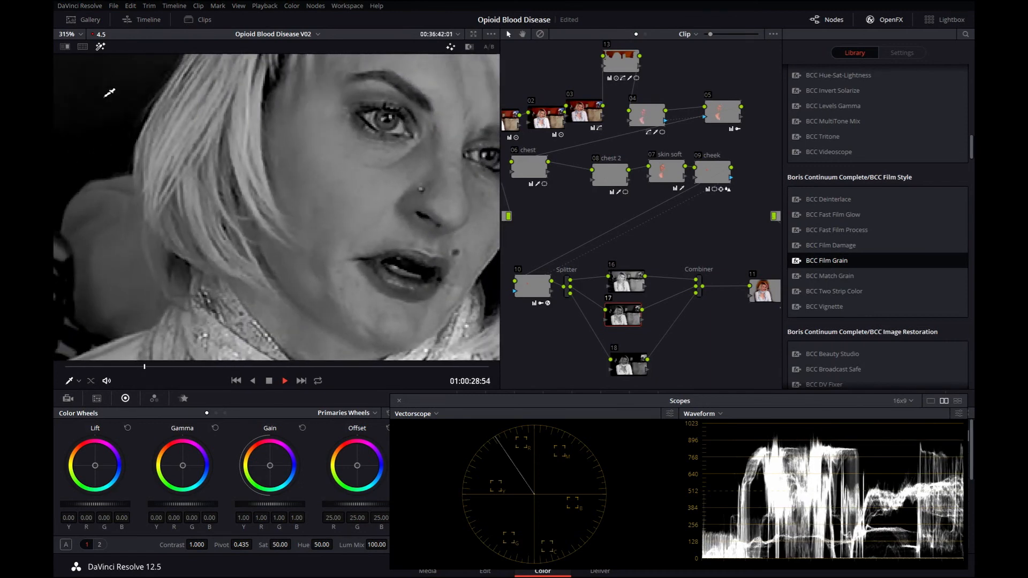
key(space)
drag(122, 95, 164, 171)
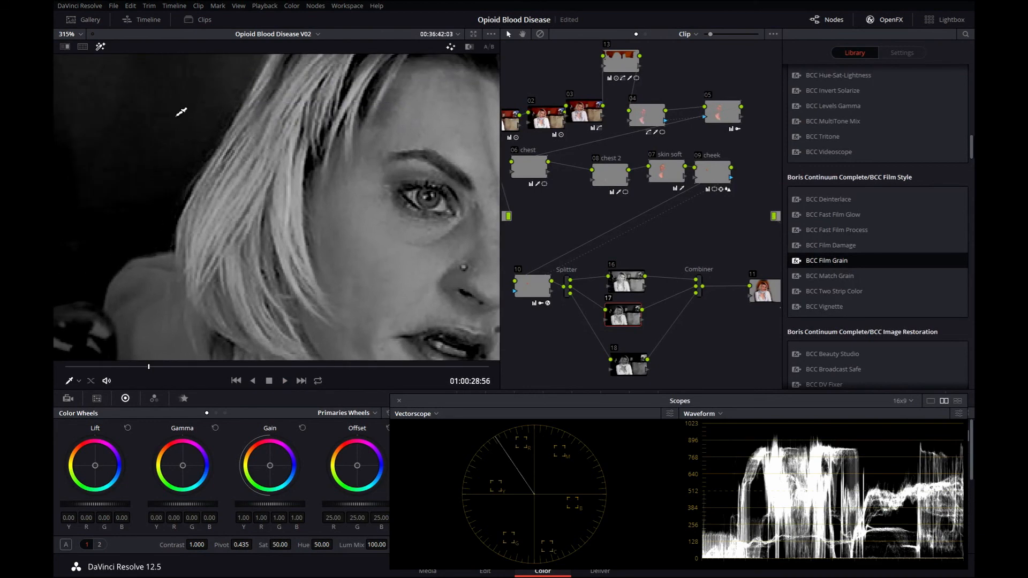
key(space)
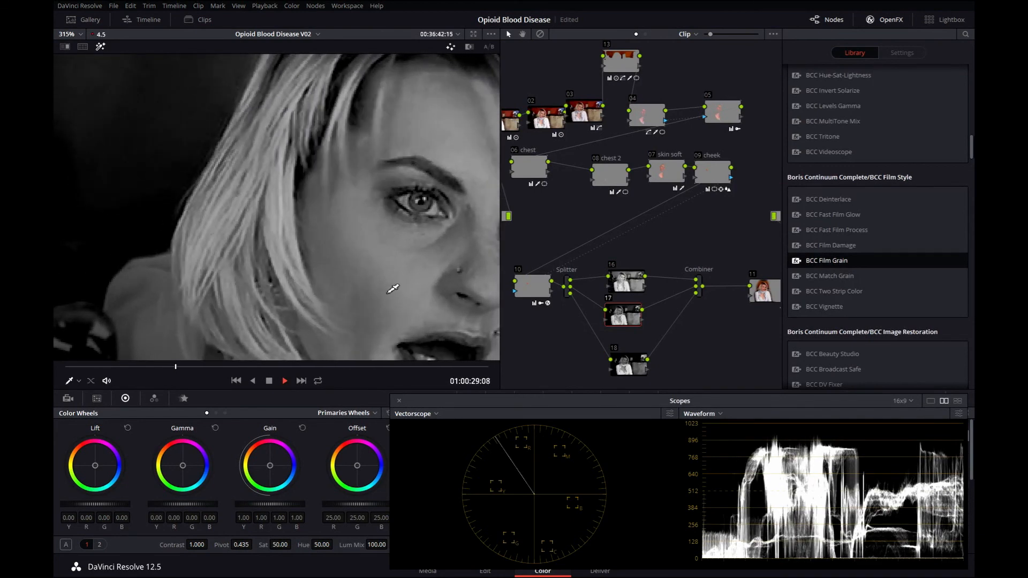
key(space)
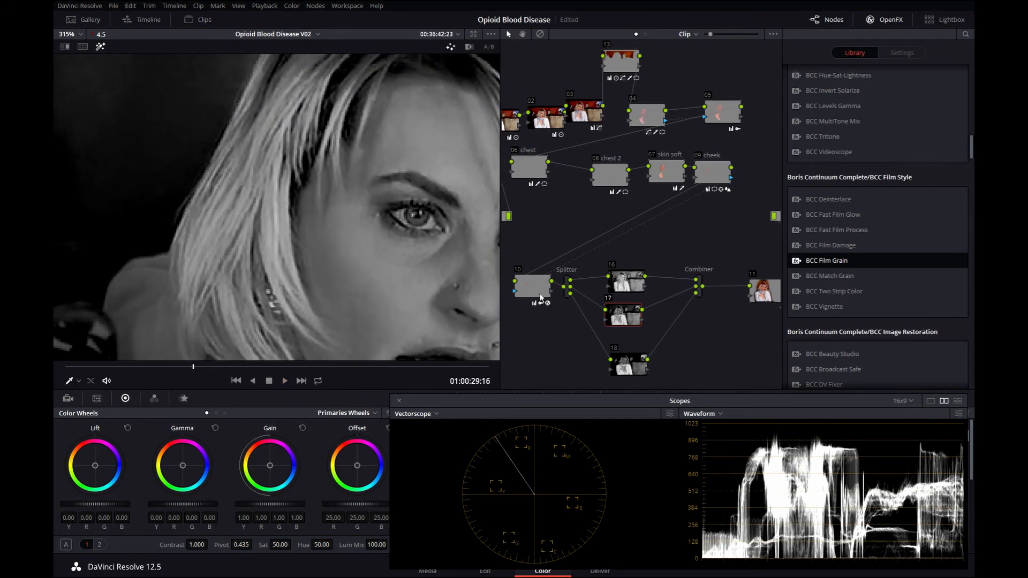
Review node 10's grain settings, then replay node 17's output from the start while zooming in on the face.
drag(530, 291, 531, 292)
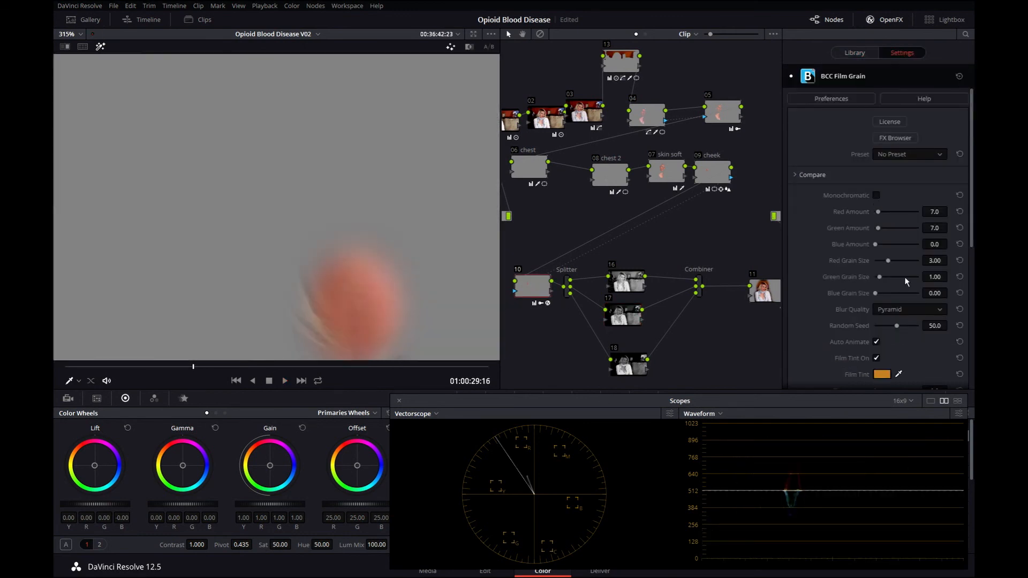
click(621, 320)
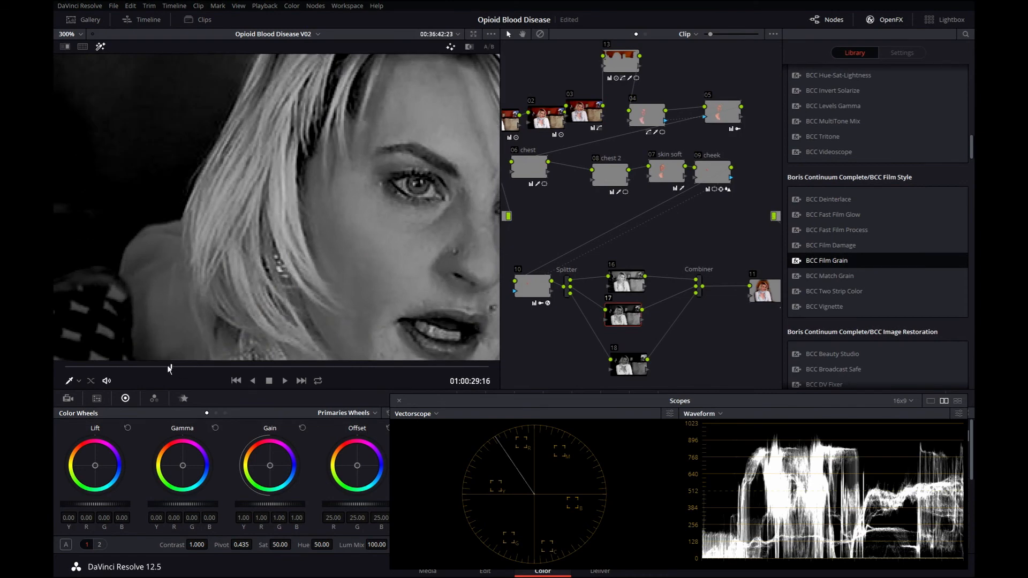
drag(170, 370, 63, 359)
key(space)
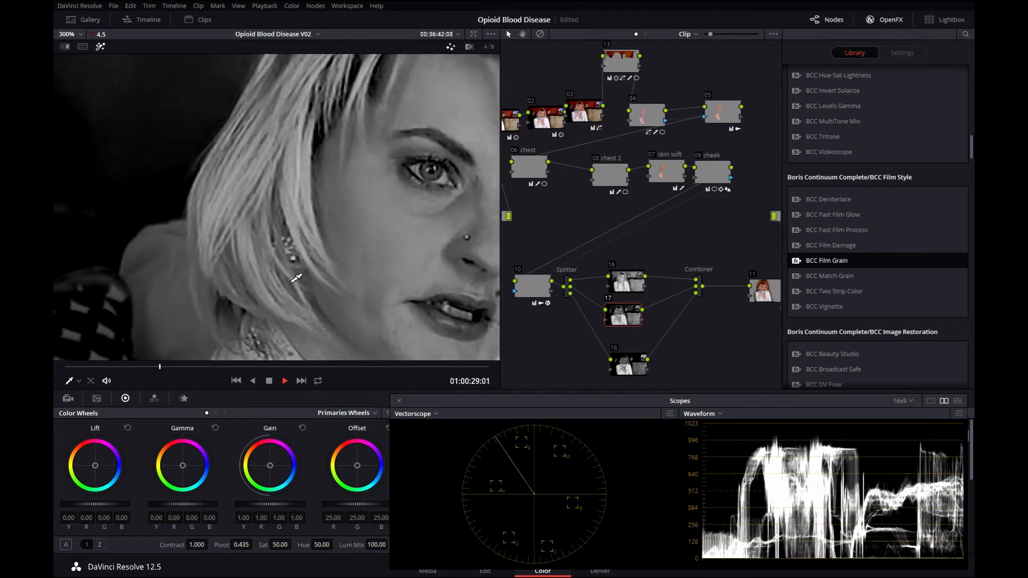
scroll(364, 260, up, 1)
scroll(369, 256, up, 1)
scroll(319, 258, down, 1)
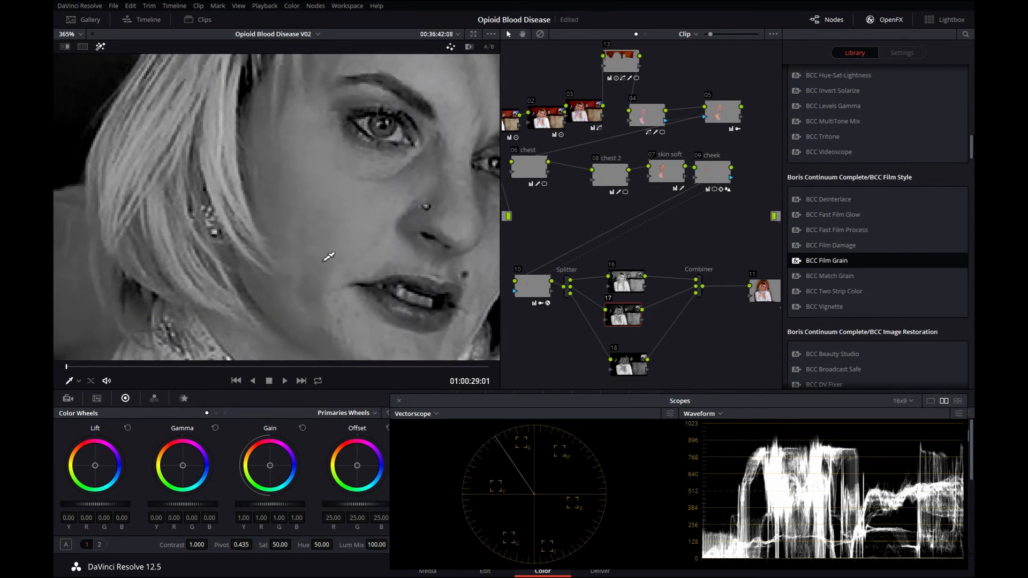
Play and step back a few frames to examine the grain on the face closely.
click(284, 381)
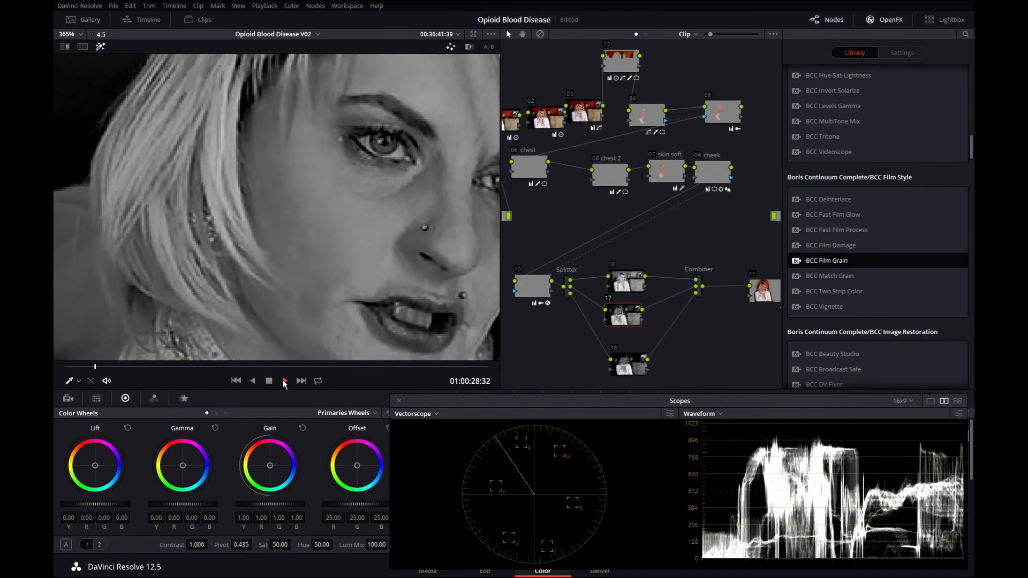
click(283, 380)
key(Left)
key(Left)
key(Left)
key(Left)
key(Left)
key(Left)
key(Left)
key(Left)
key(Left)
key(Left)
key(Left)
key(Left)
key(Left)
key(Left)
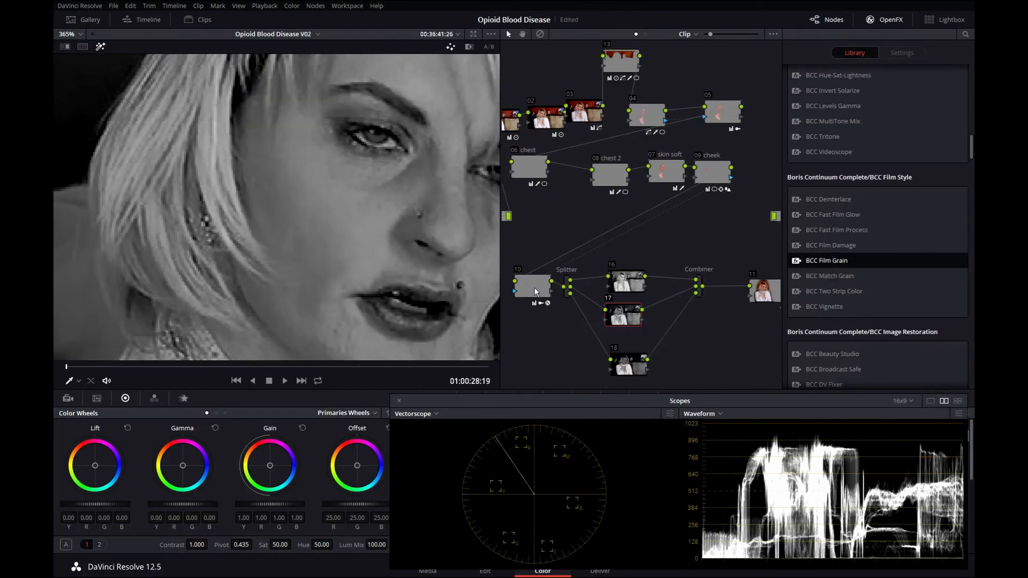
Zoom into the dark background and play node 17's and node 16's outputs to compare their grain.
drag(534, 292, 537, 291)
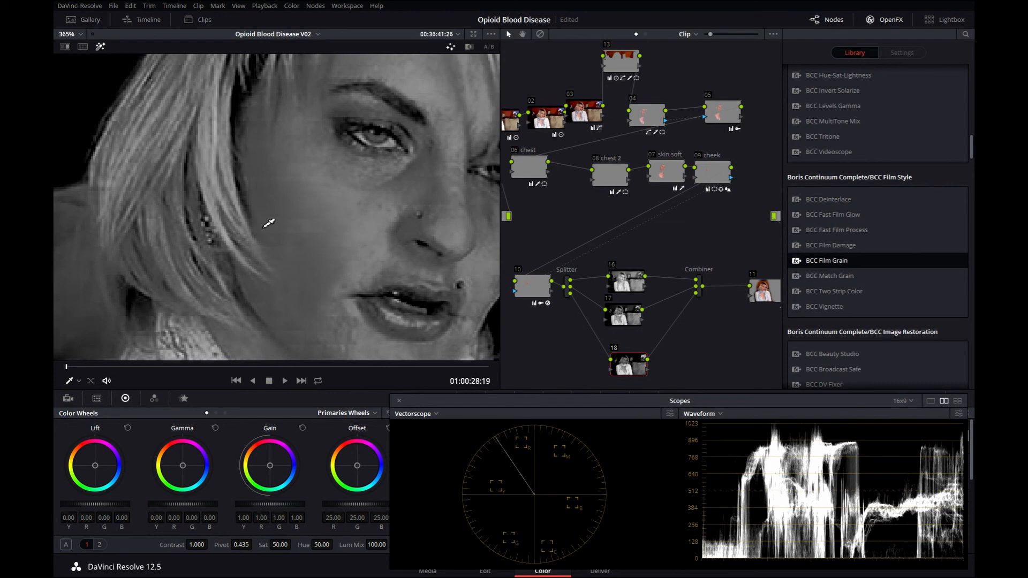
click(632, 319)
scroll(219, 182, up, 1)
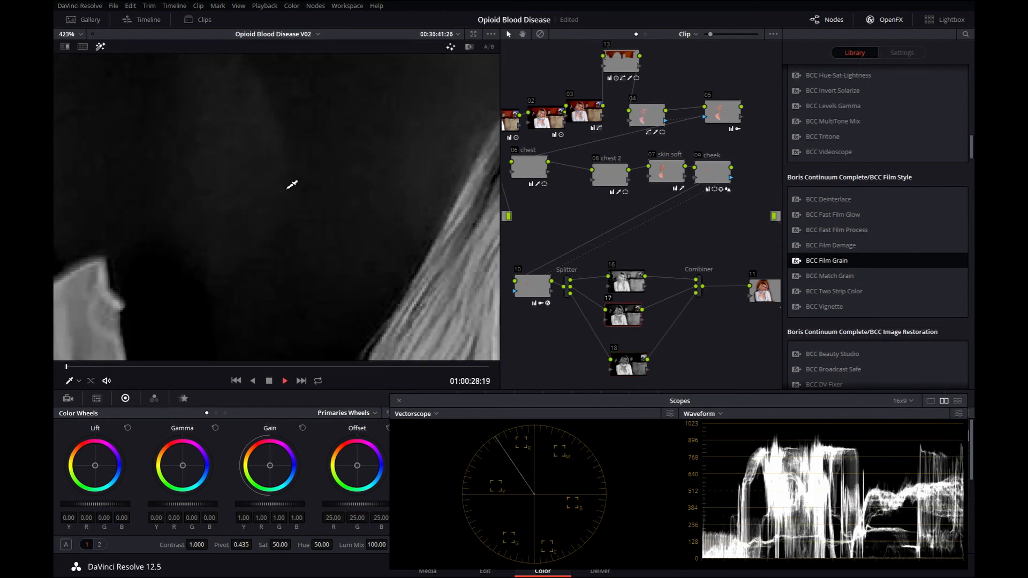
key(space)
key(space)
click(637, 284)
key(space)
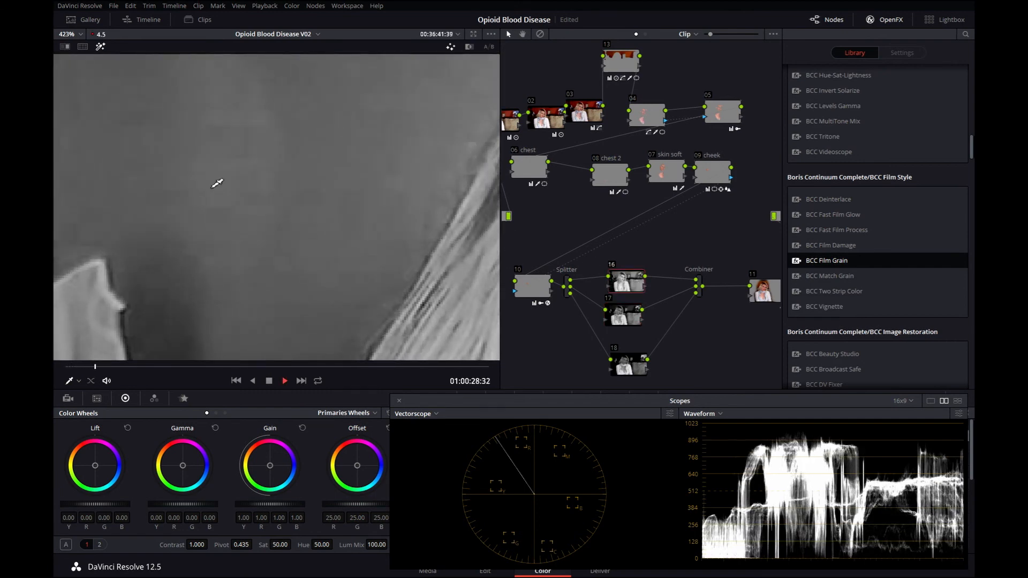
Switch between nodes 16 and 17 during playback to compare red and green grain, then rewind to the start.
key(space)
click(629, 311)
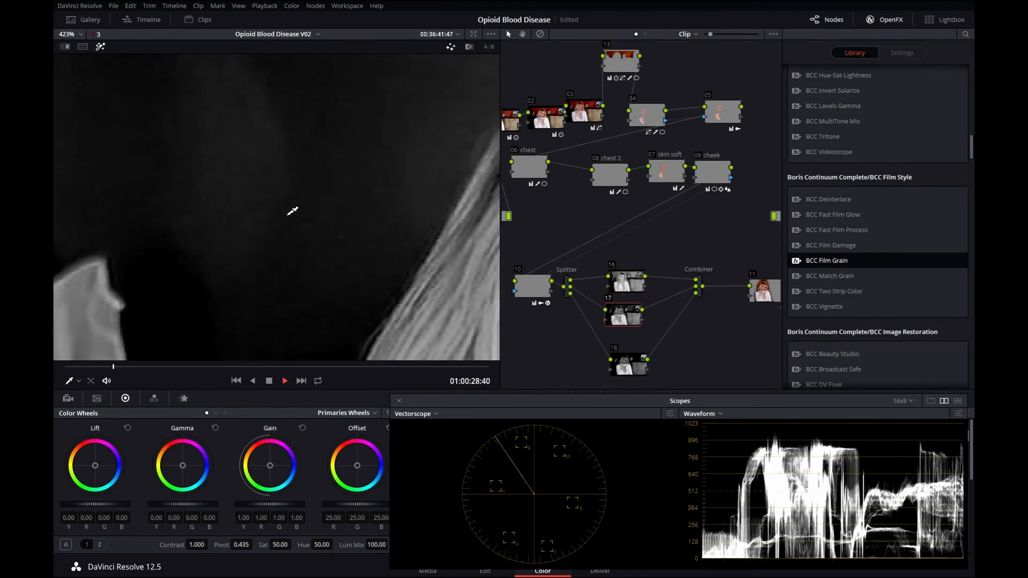
key(space)
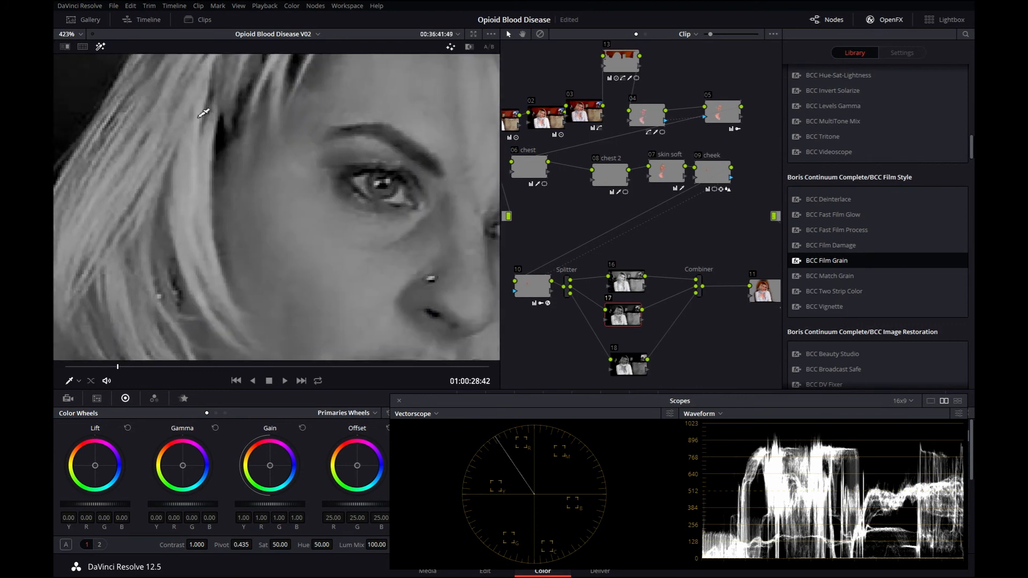
click(630, 288)
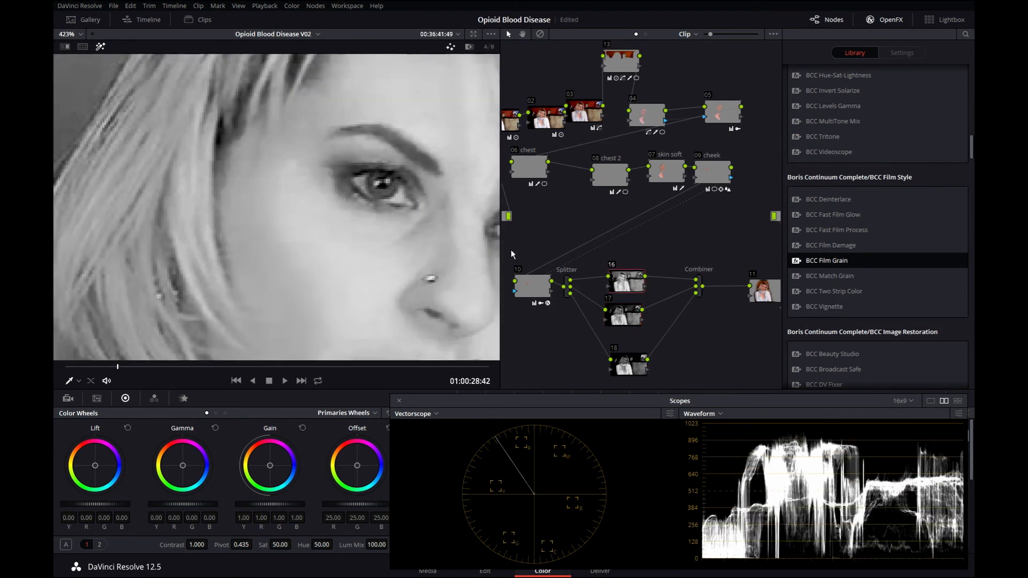
key(space)
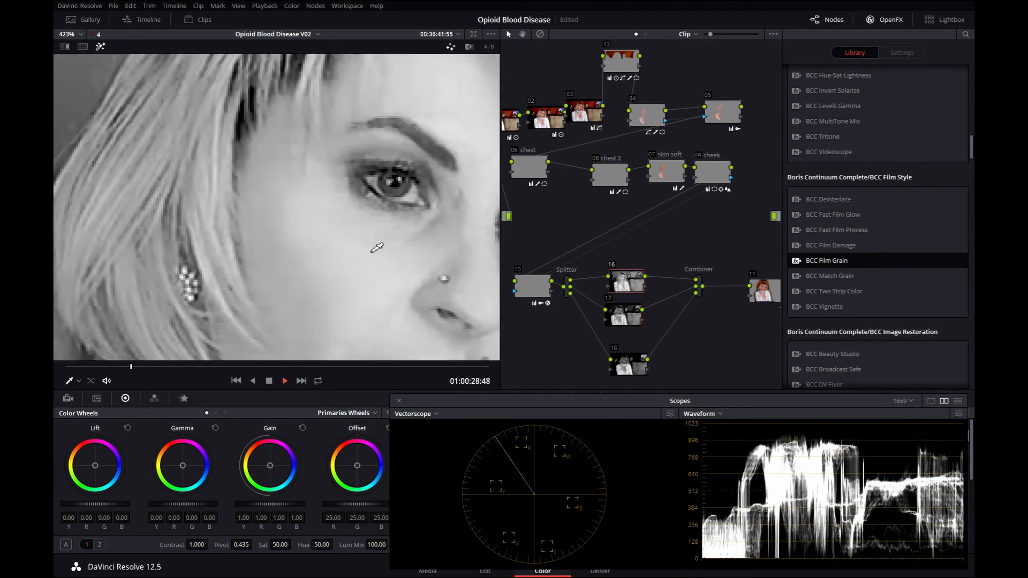
key(space)
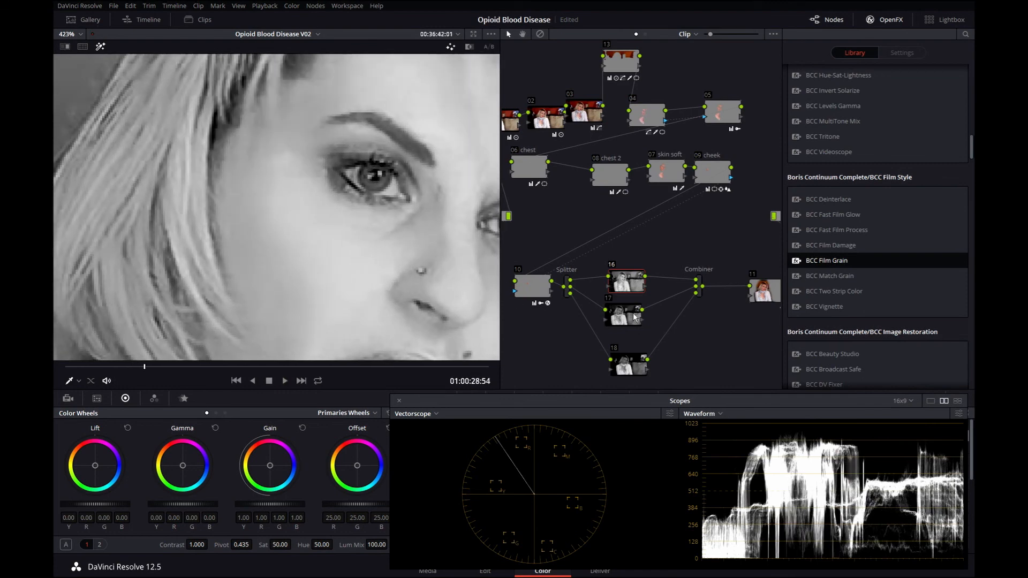
click(624, 316)
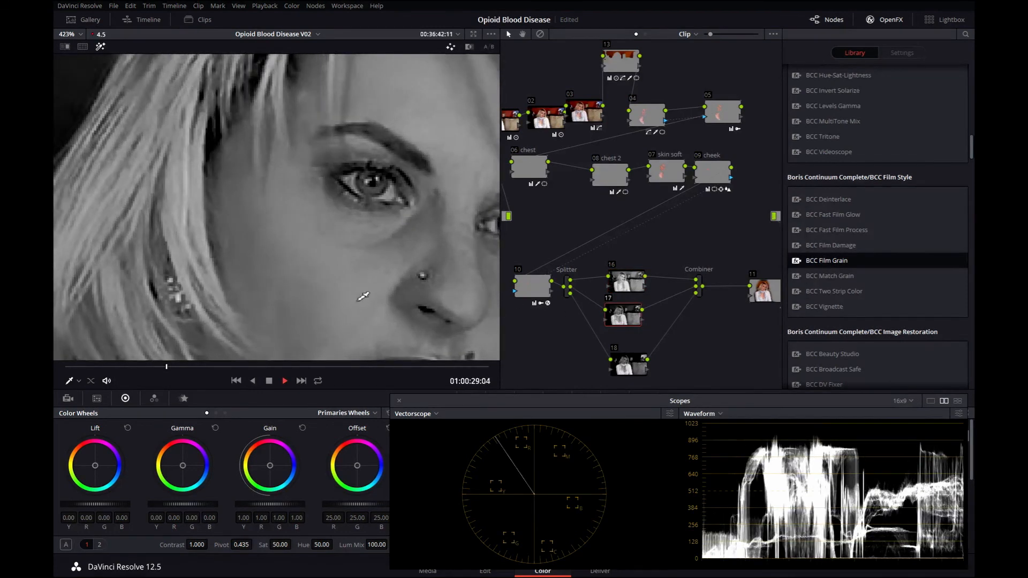
key(space)
drag(185, 368, 65, 367)
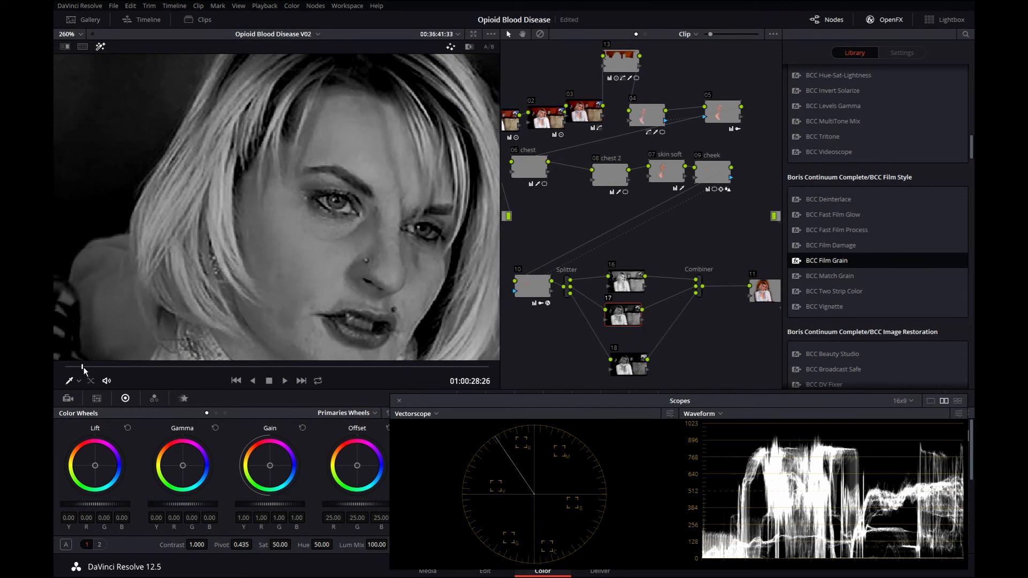
drag(83, 367, 54, 370)
Play back node 18's blue channel, zooming and panning the viewer to inspect its grain.
click(614, 366)
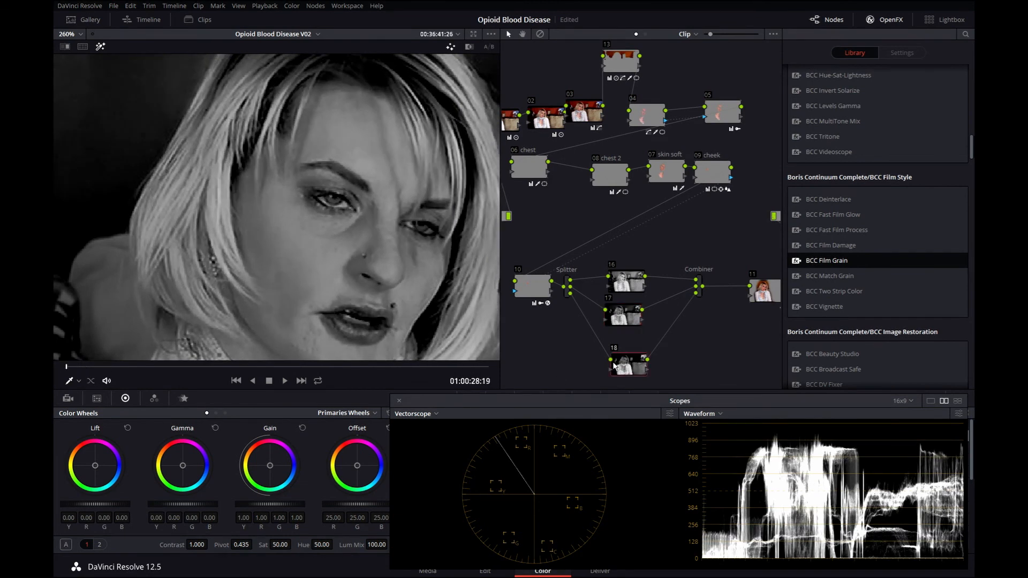
scroll(316, 241, down, 2)
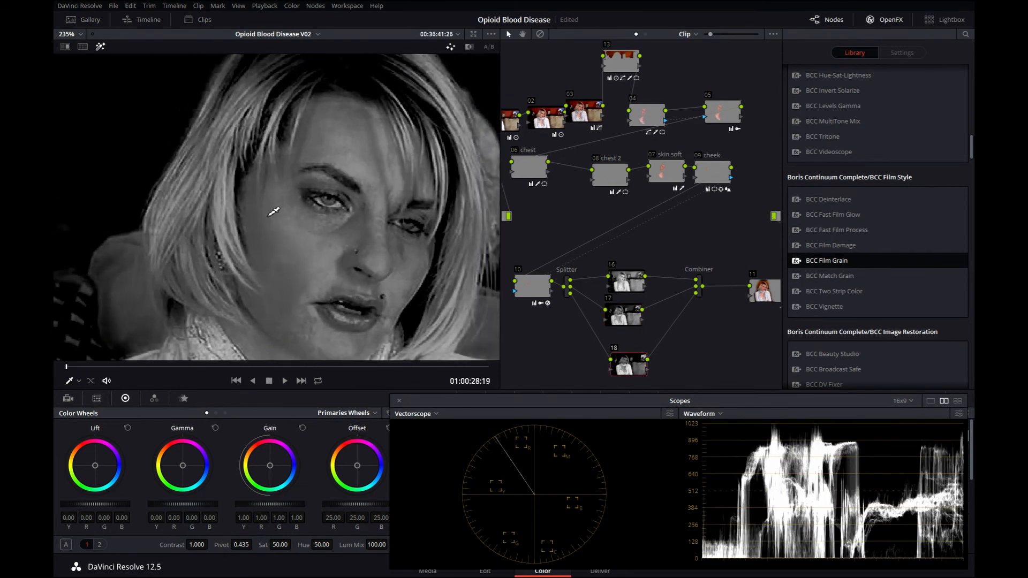
key(space)
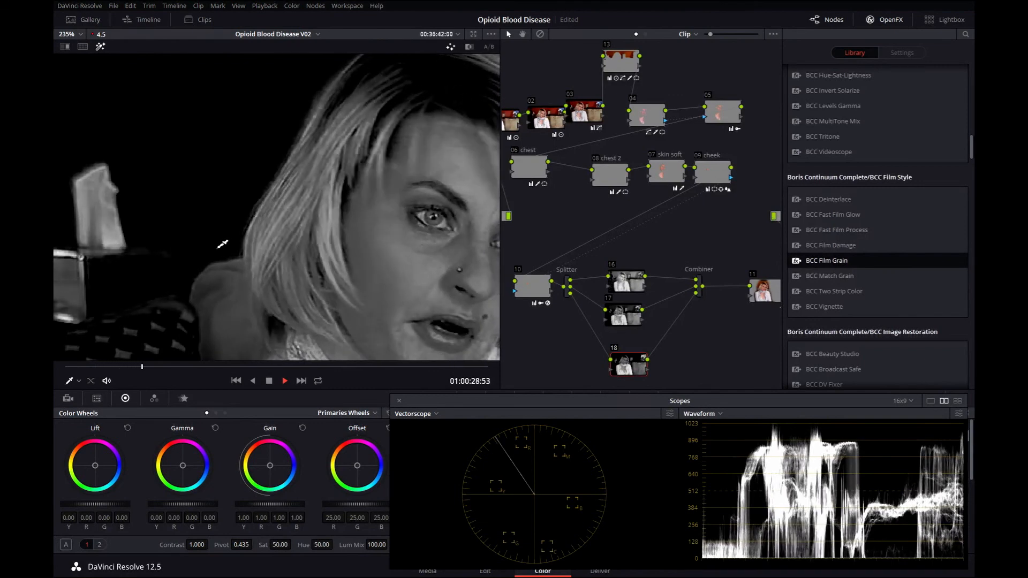
key(space)
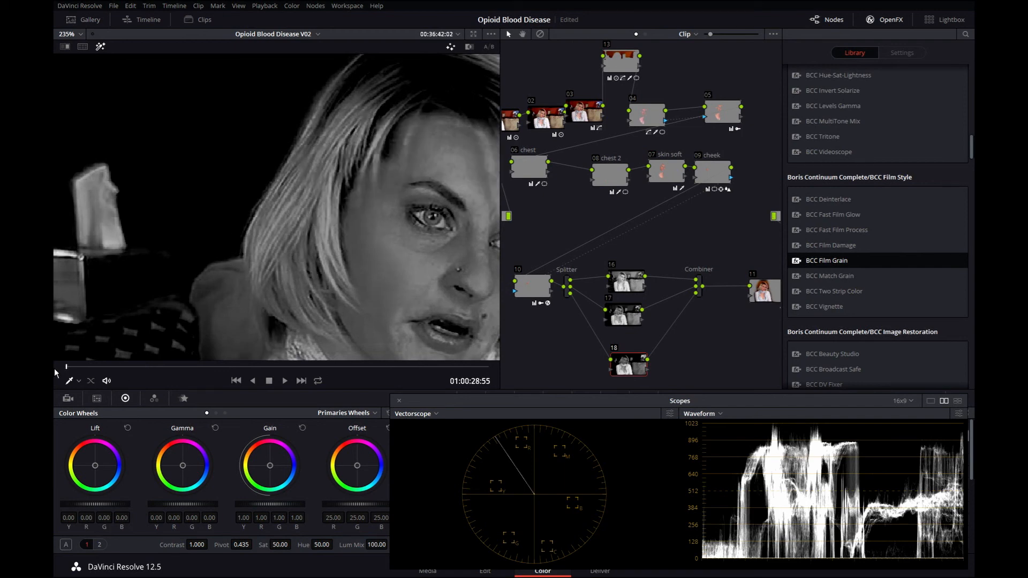
scroll(328, 172, up, 3)
drag(329, 171, 188, 179)
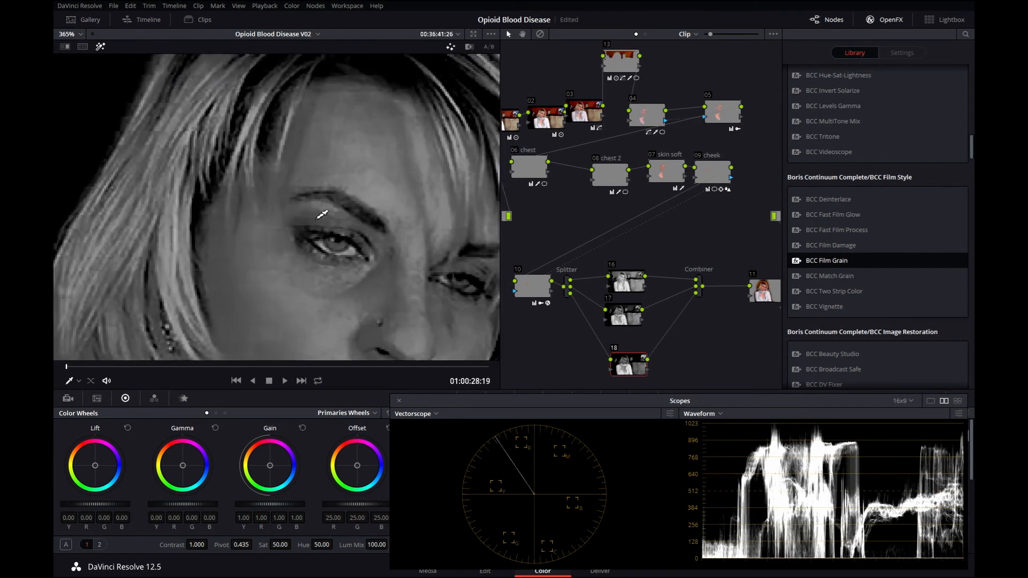
key(space)
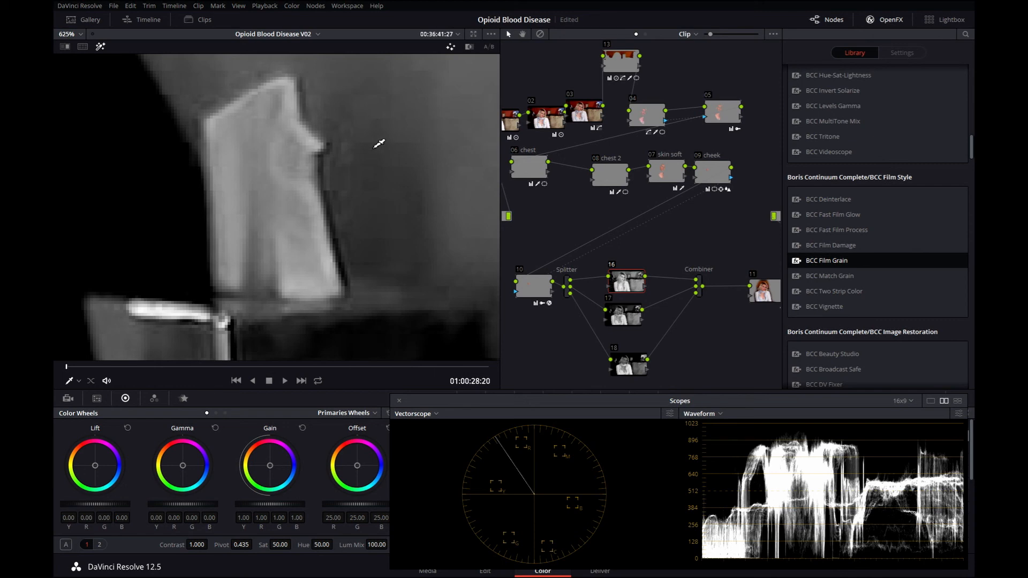
click(629, 368)
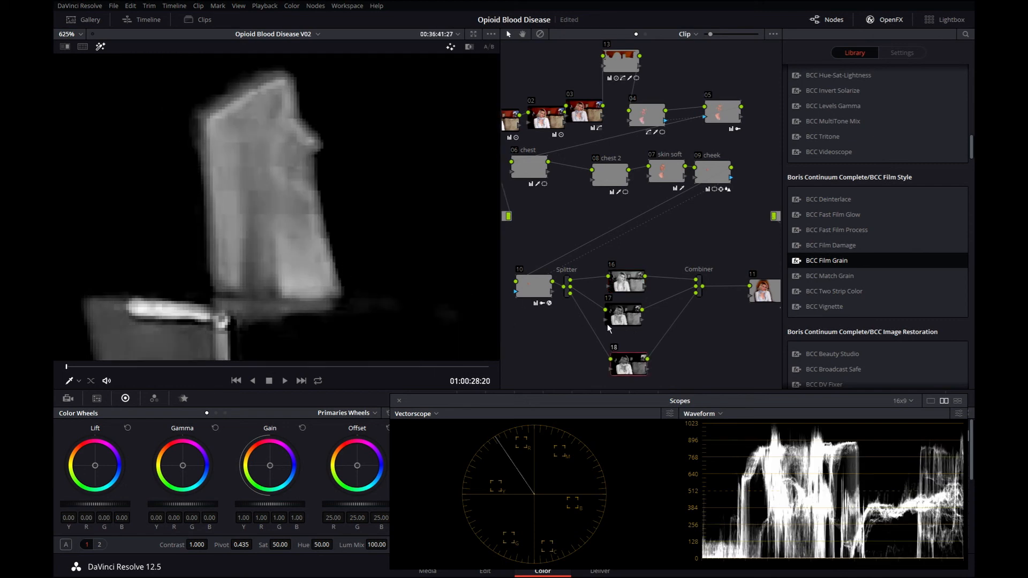
Set node 10's Blue Grain Size to 7 and Blue Amount to 10, then disable the node to compare.
click(541, 292)
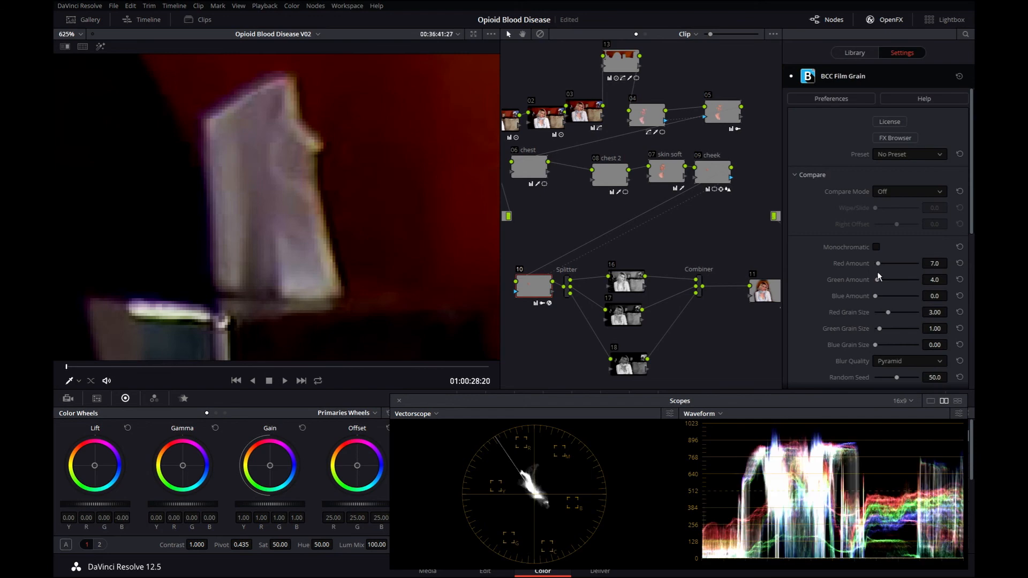
double_click(935, 349)
text(7)
key(Return)
double_click(935, 296)
text(10)
key(Return)
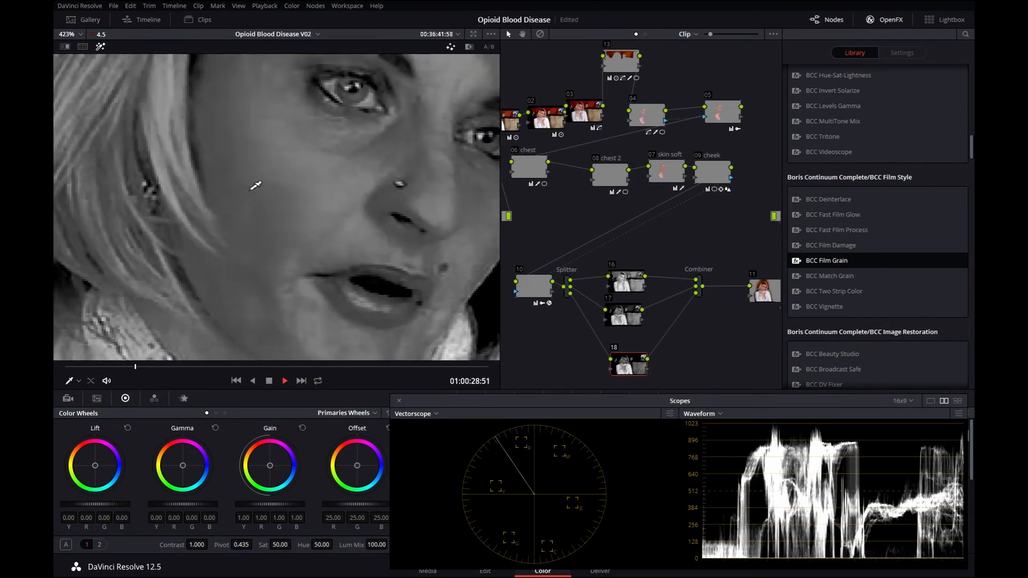
click(537, 295)
key(ctrl+d)
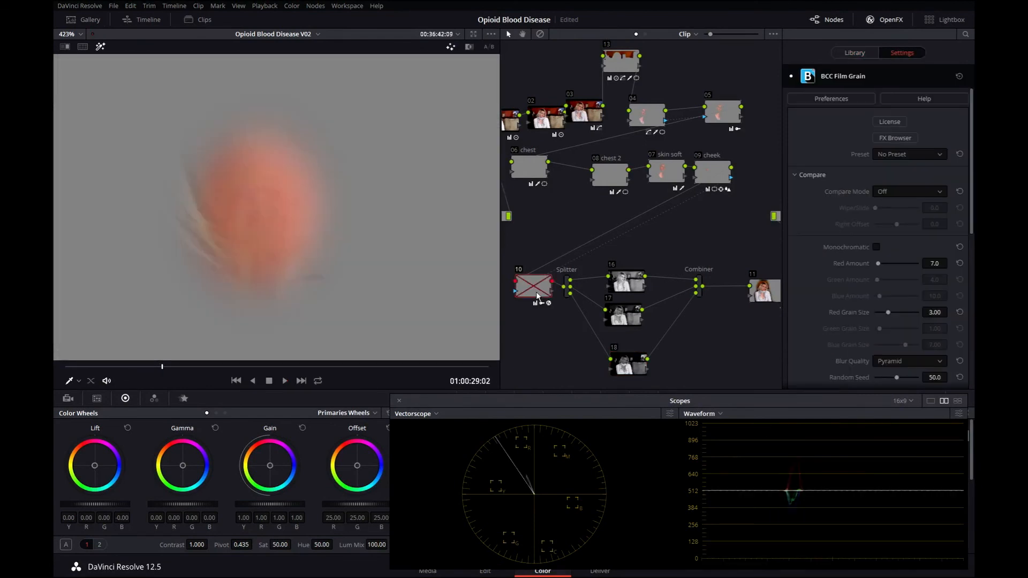
Play back node 18's blue channel output with node 10 disabled to inspect its grain.
click(633, 363)
key(space)
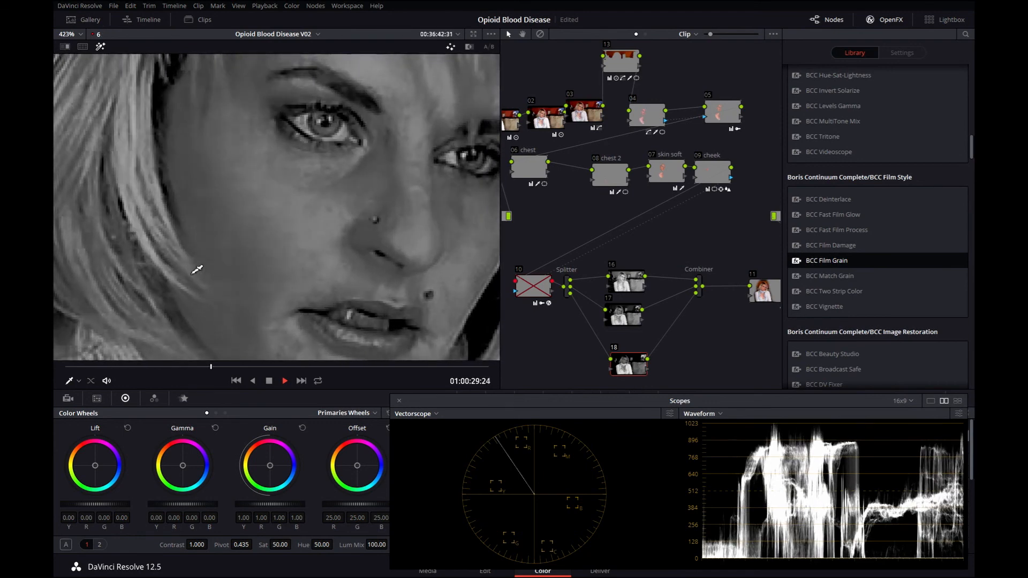
key(space)
Re-enable node 10 and play node 18's output again to compare the blue channel grain.
click(532, 296)
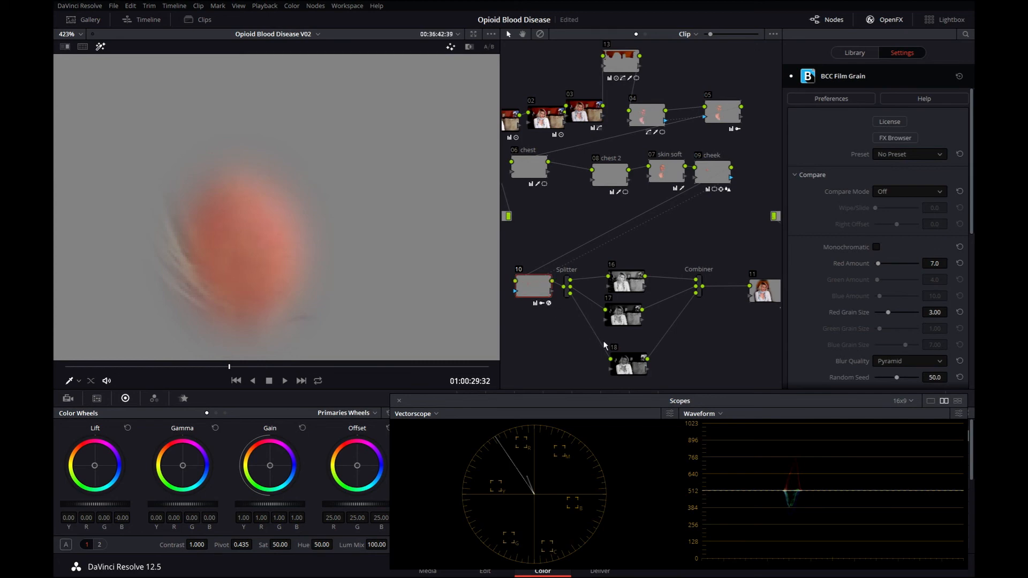
click(608, 368)
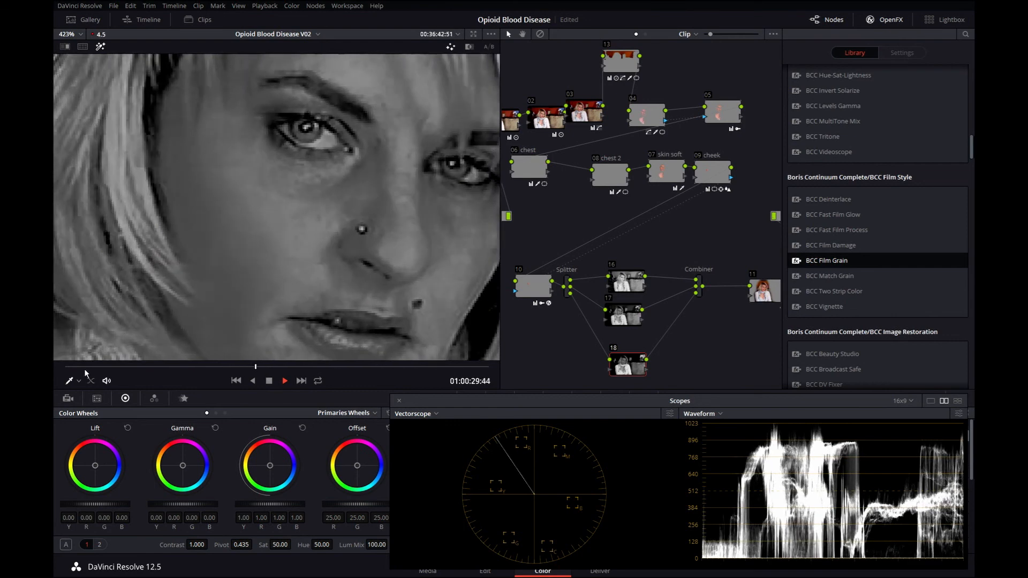
key(space)
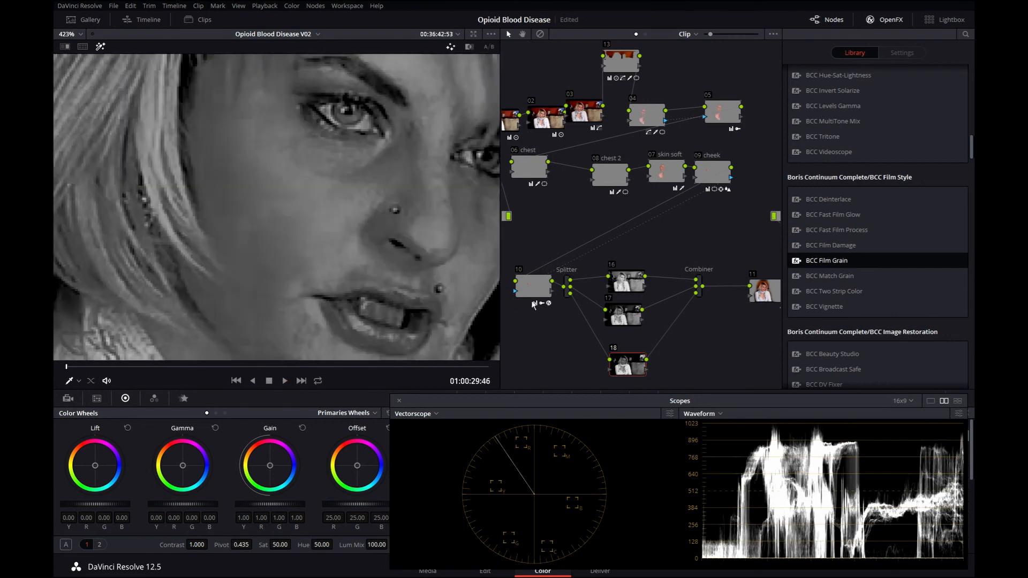
click(533, 287)
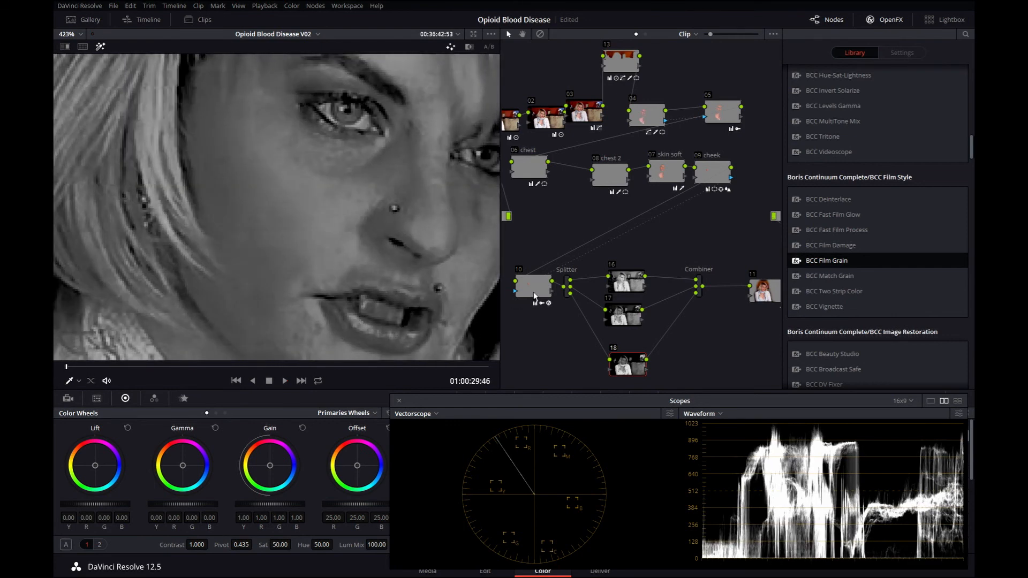
Set node 10's Blue Amount to 30 in the BCC Film Grain settings.
double_click(876, 247)
click(935, 296)
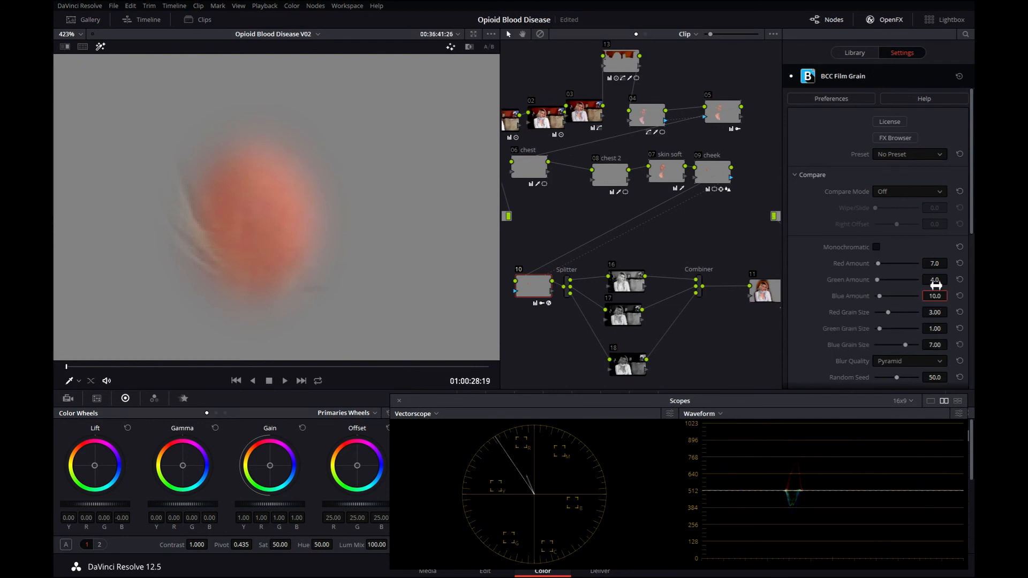
key(Return)
Play back node 18's blue channel with the viewer zoomed out to inspect the stronger grain.
click(629, 365)
scroll(134, 173, down, 2)
key(space)
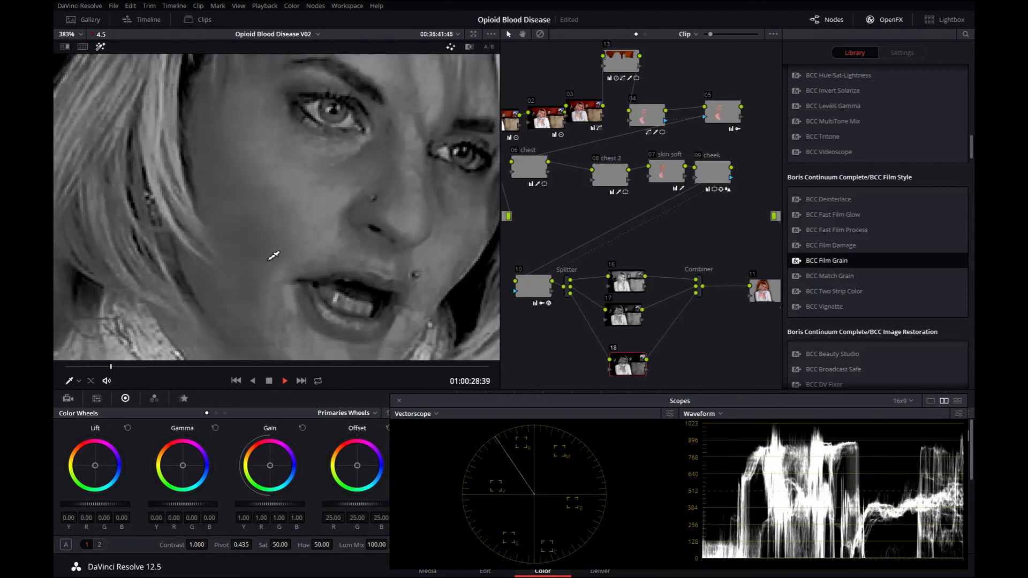
key(space)
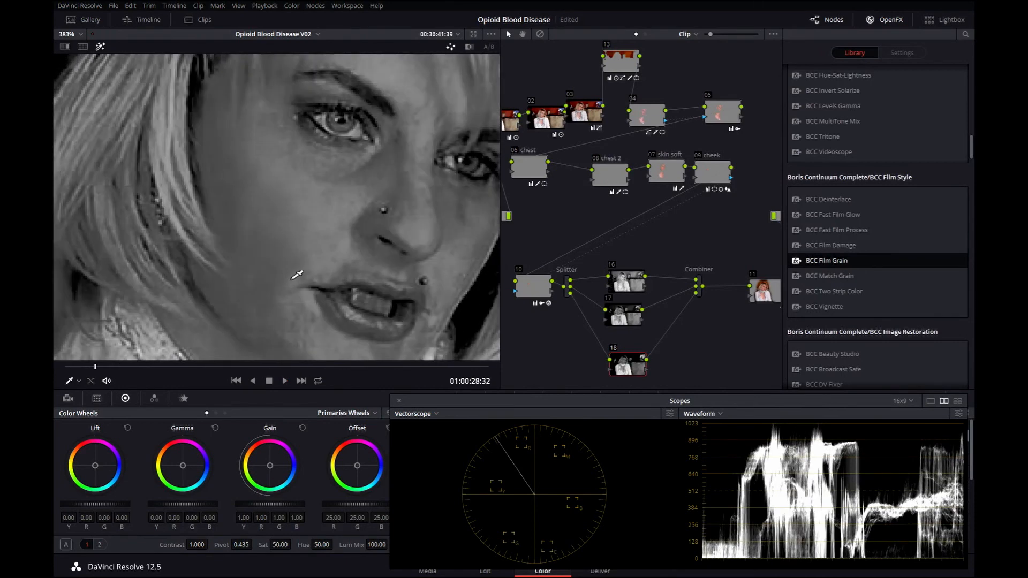
Add a new serial node after the Combiner node.
key(shift+h)
click(699, 286)
key(alt+s)
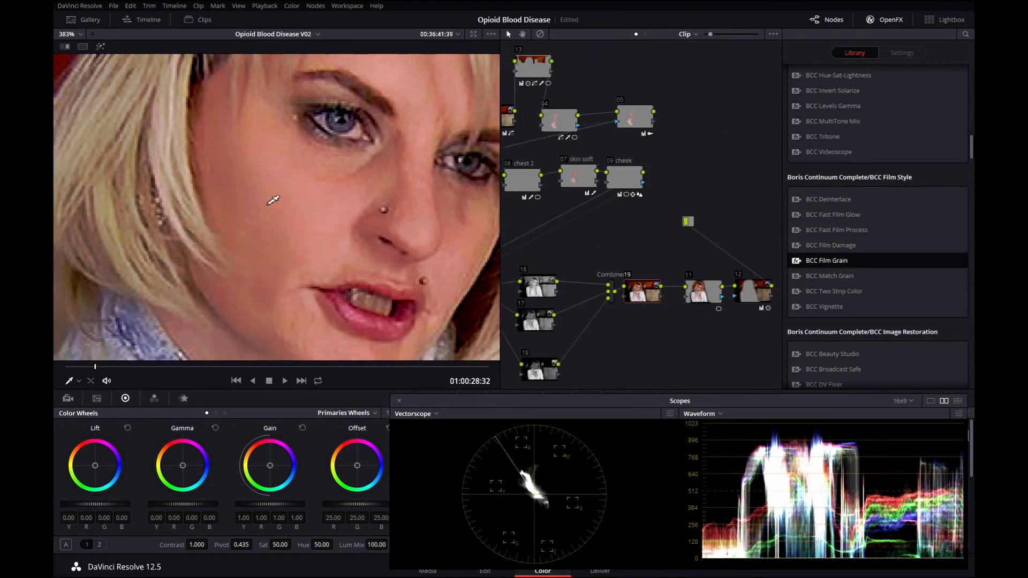
Play the full-colour result, then rewind the playhead to the start of the clip.
key(space)
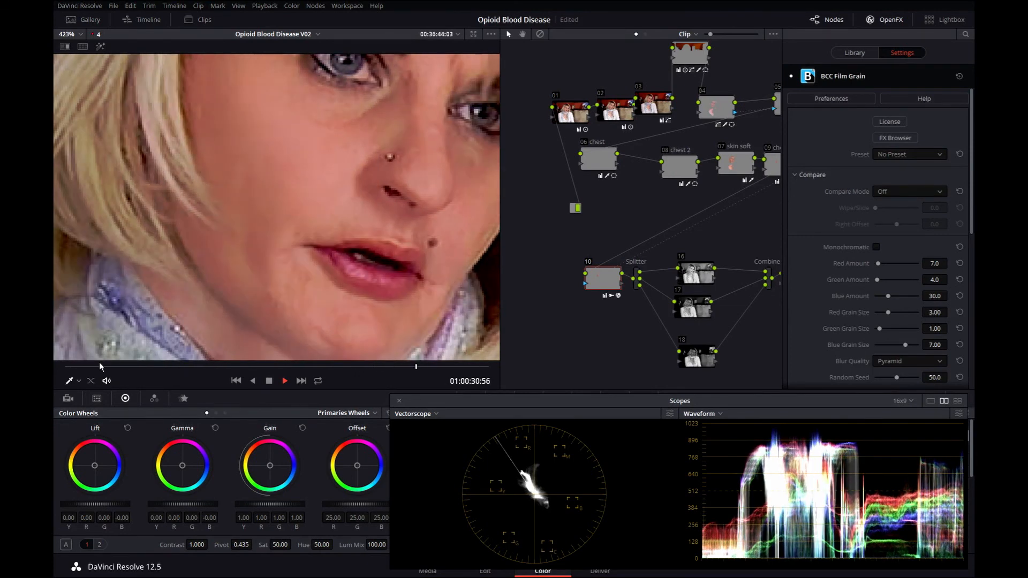
drag(100, 363, 62, 368)
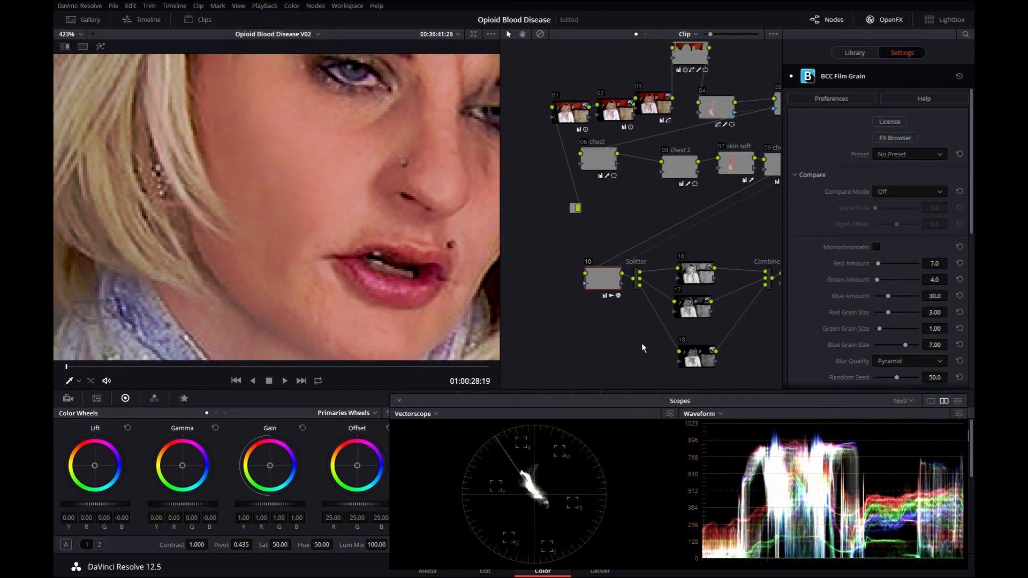
scroll(642, 346, down, 3)
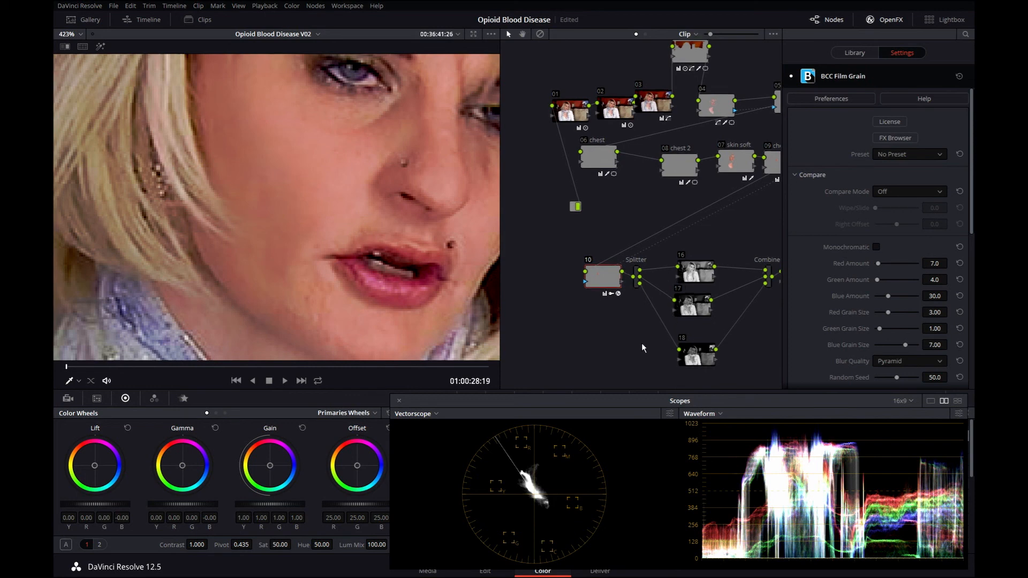